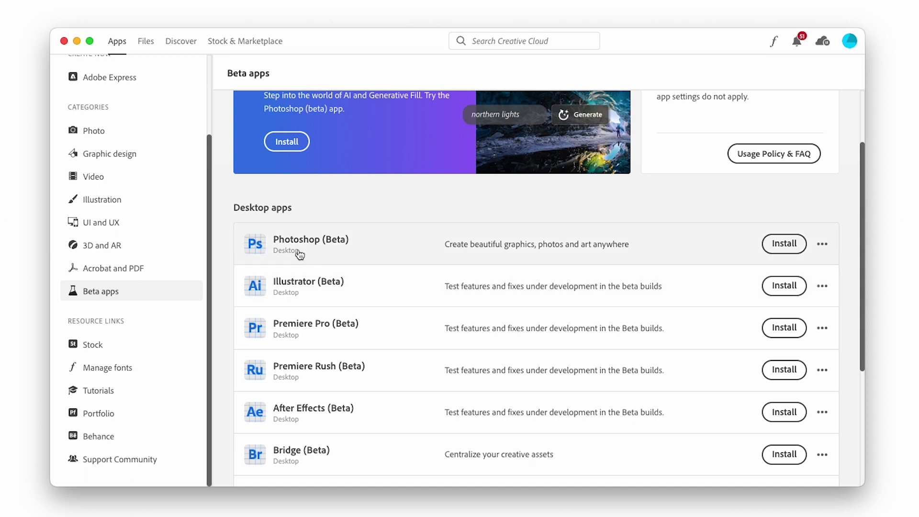
Install Photoshop (Beta) from the Beta apps list in Creative Cloud.
left_click(772, 244)
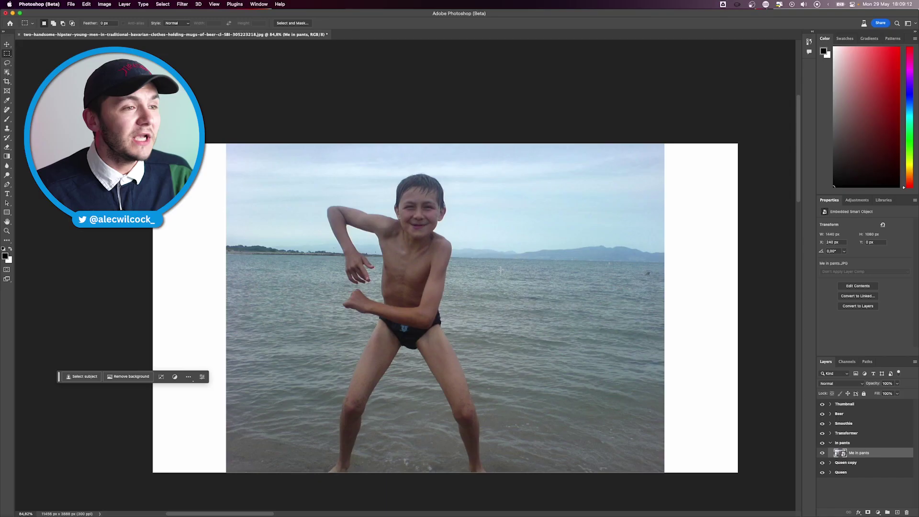
Marquee-select a roughly 480 × 611 px patch of sea and sky right of the boy.
scroll(498, 274, "down", 1)
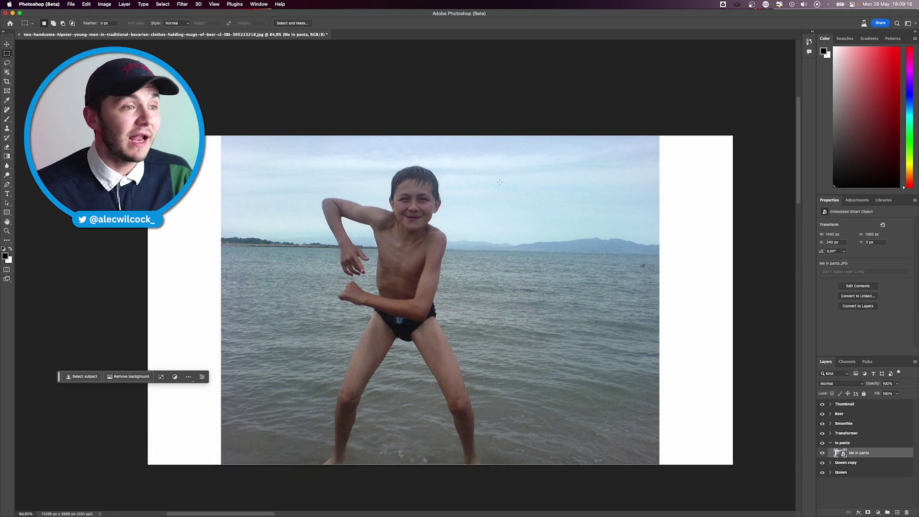
left_click_drag(492, 176, 632, 362)
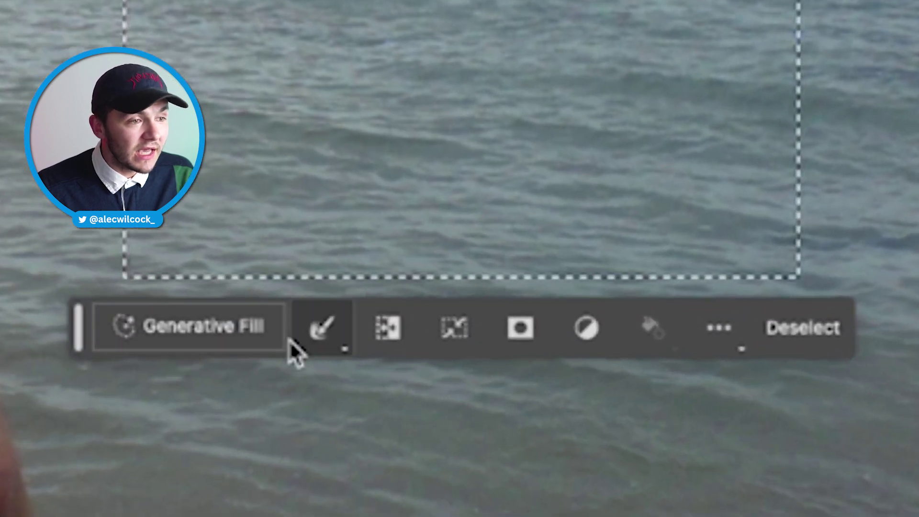
Generate a boat in the selected sea with the Generative Fill prompt 'boat'.
left_click(196, 342)
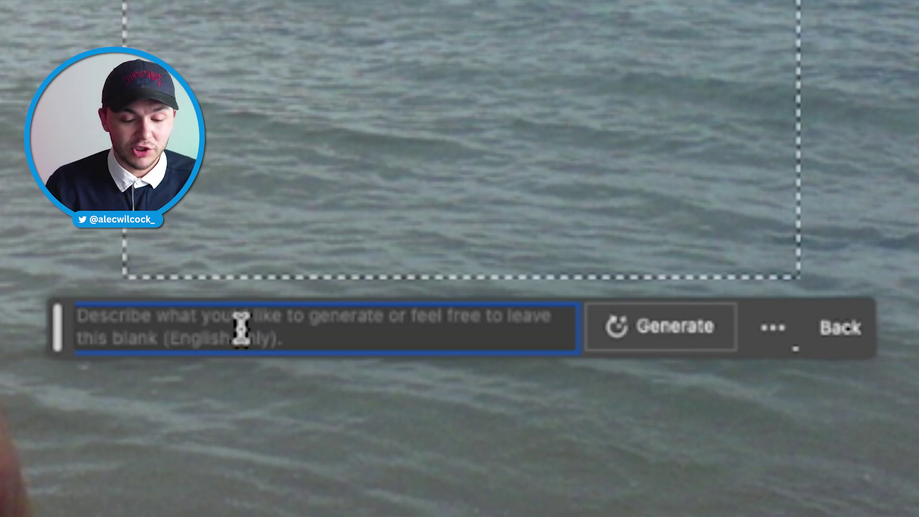
type("boat")
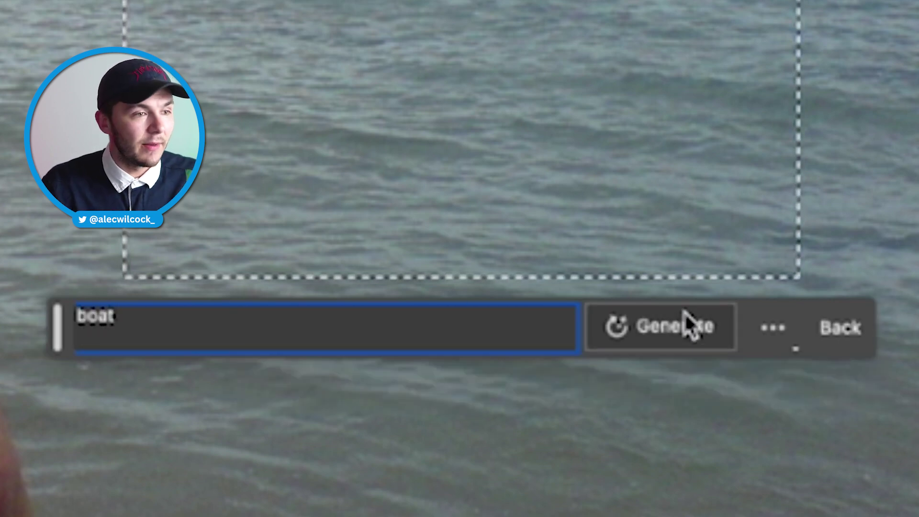
left_click(684, 321)
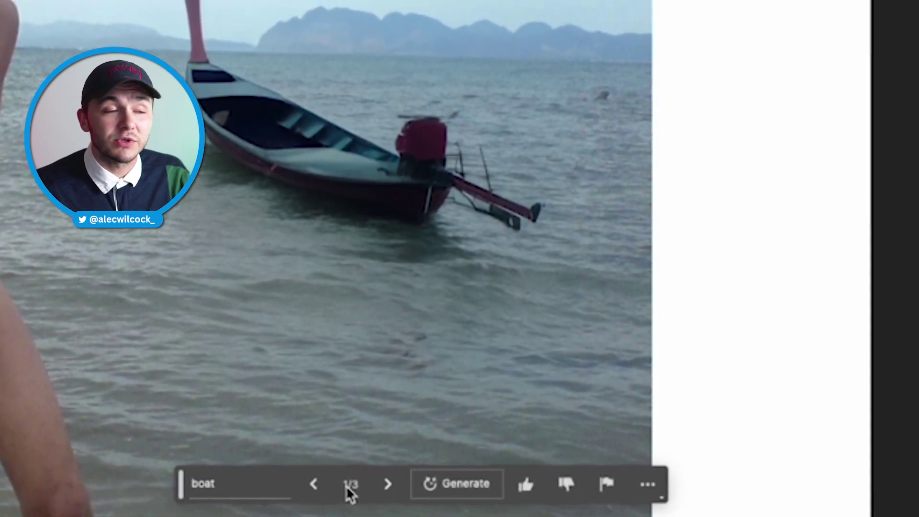
Cycle through the boat variations, ending on the third: a brown boat with blue canopy.
left_click(387, 486)
left_click(387, 486)
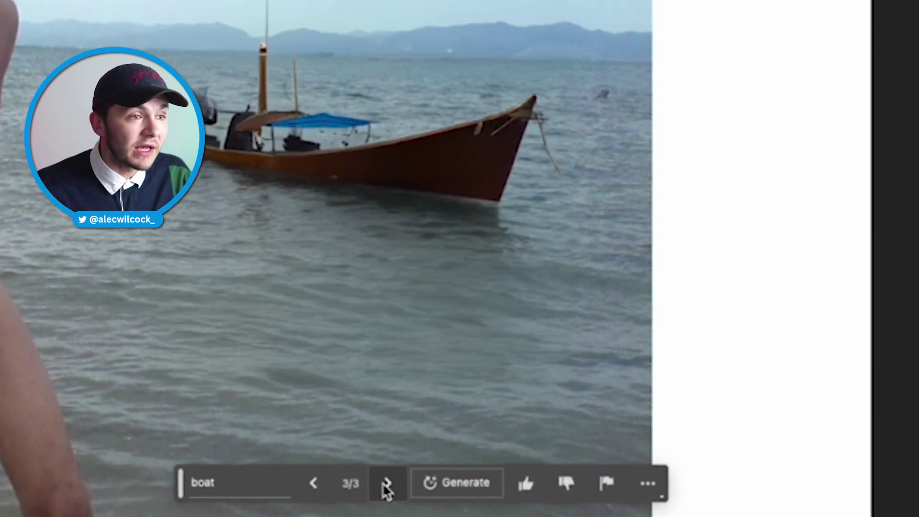
left_click(387, 486)
left_click(386, 486)
left_click(387, 486)
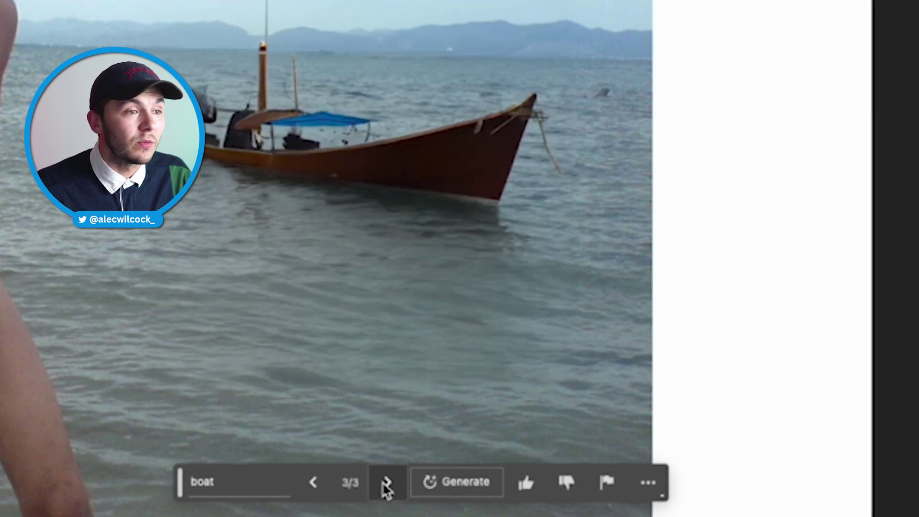
left_click(387, 486)
left_click(386, 486)
left_click(387, 486)
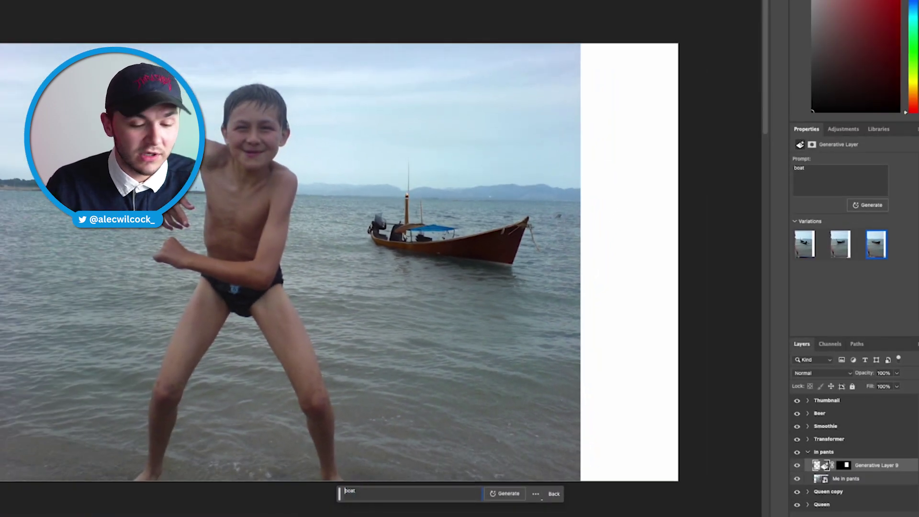
Change the prompt to 'red boat' and generate three more boat variations.
type("ed")
left_click(505, 494)
left_click(437, 494)
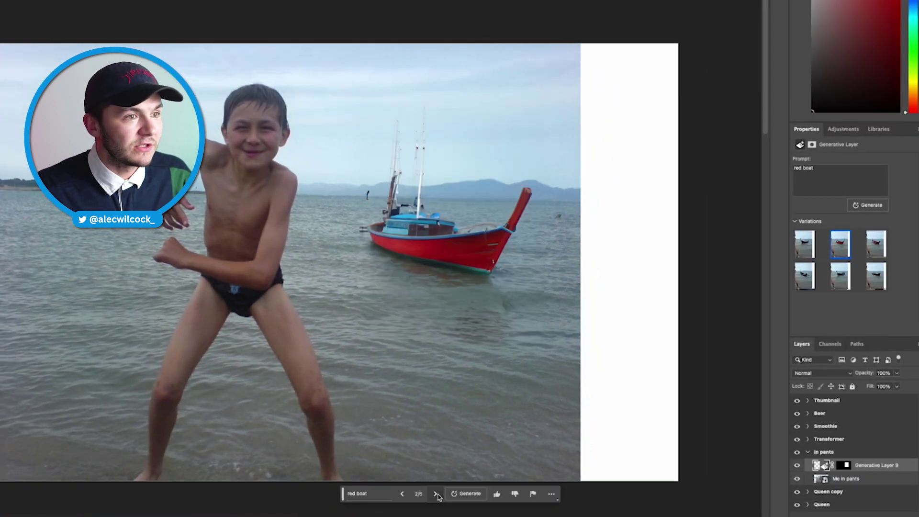
Browse all six boat variations, ending on the dark longtail boat.
left_click(436, 495)
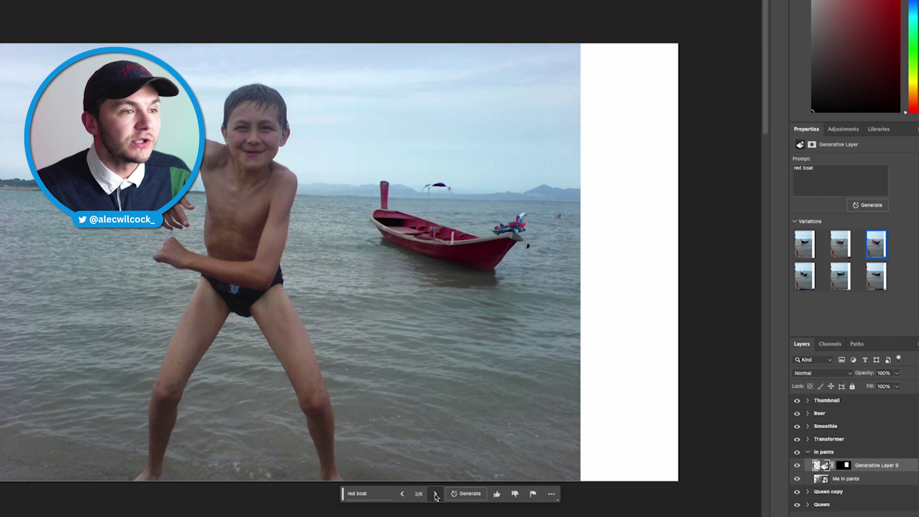
left_click(435, 494)
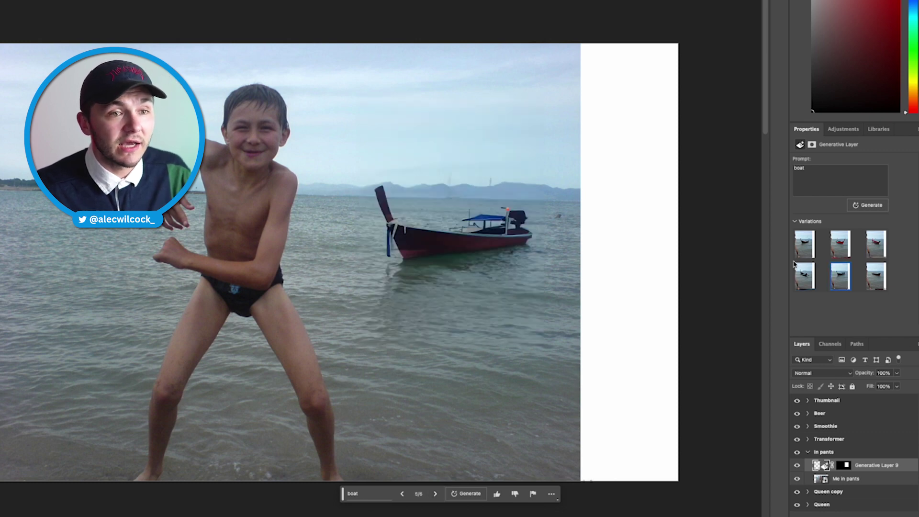
left_click(402, 494)
left_click(402, 494)
left_click(402, 494)
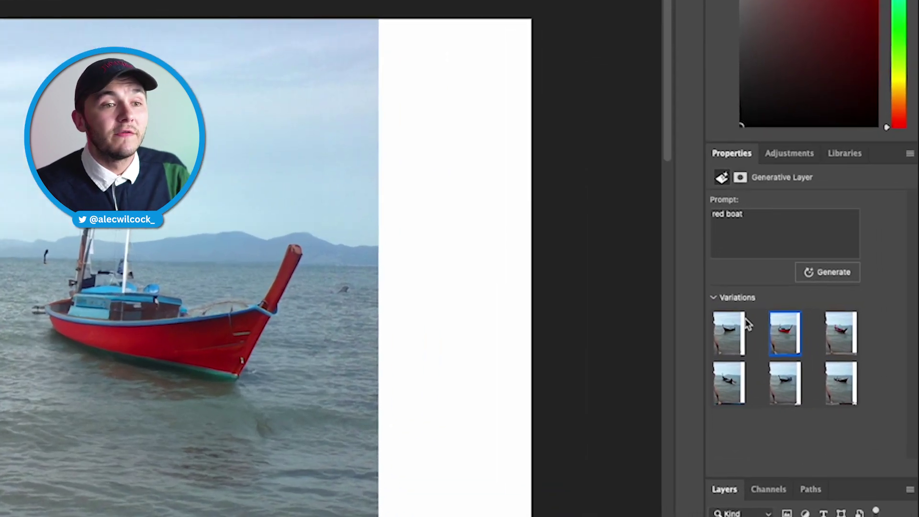
left_click(733, 331)
left_click(728, 381)
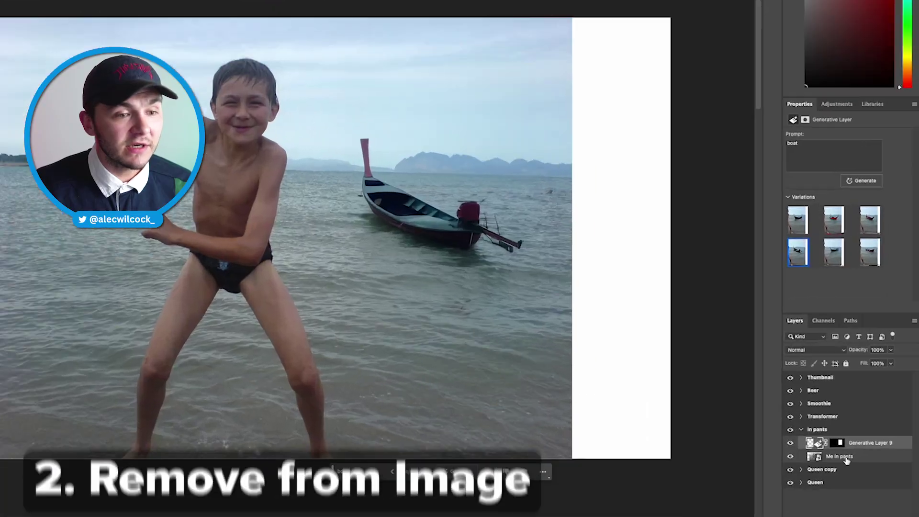
Rasterize the Me in pants layer from its layer context menu.
right_click(833, 457)
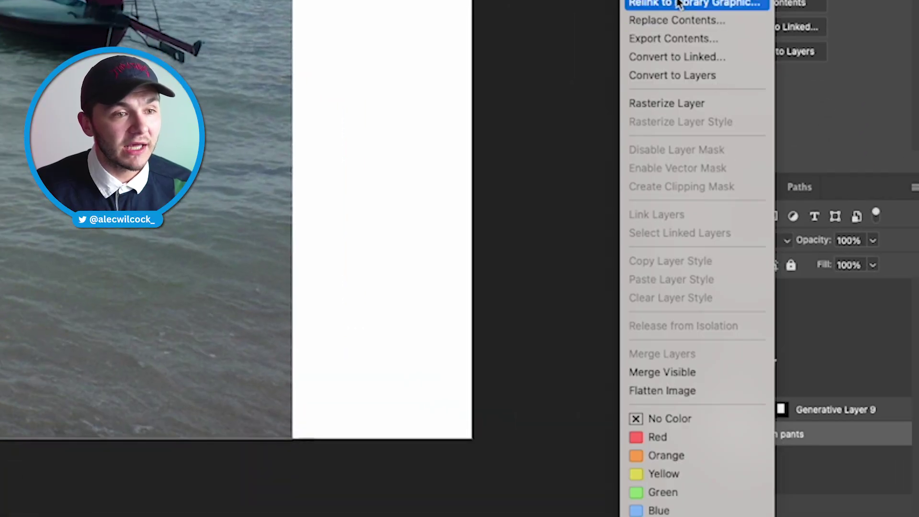
left_click(690, 104)
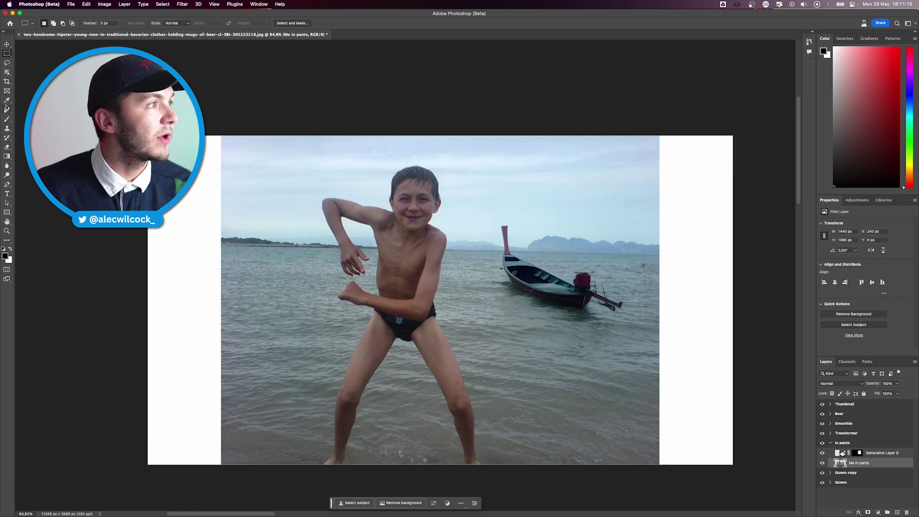
Paint out the boy with the Remove Tool, leaving open sea and the longtail boat.
left_click(7, 109)
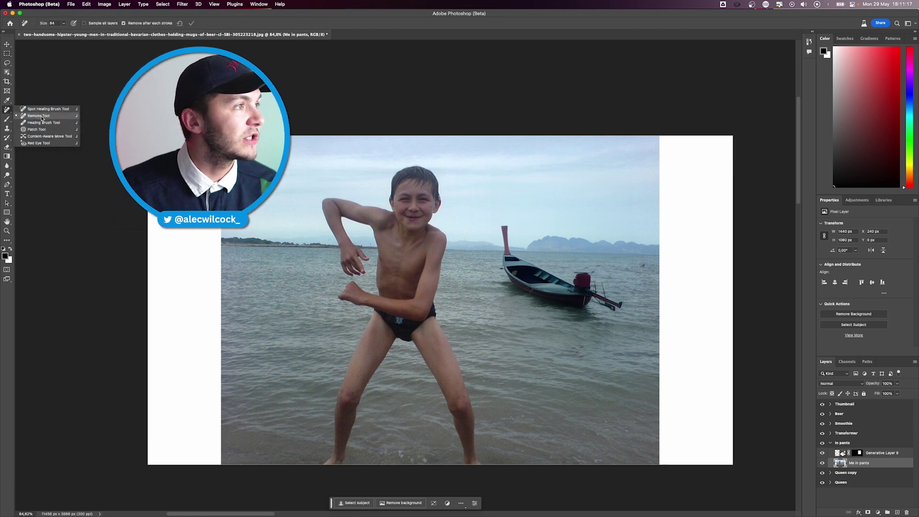
left_click(41, 116)
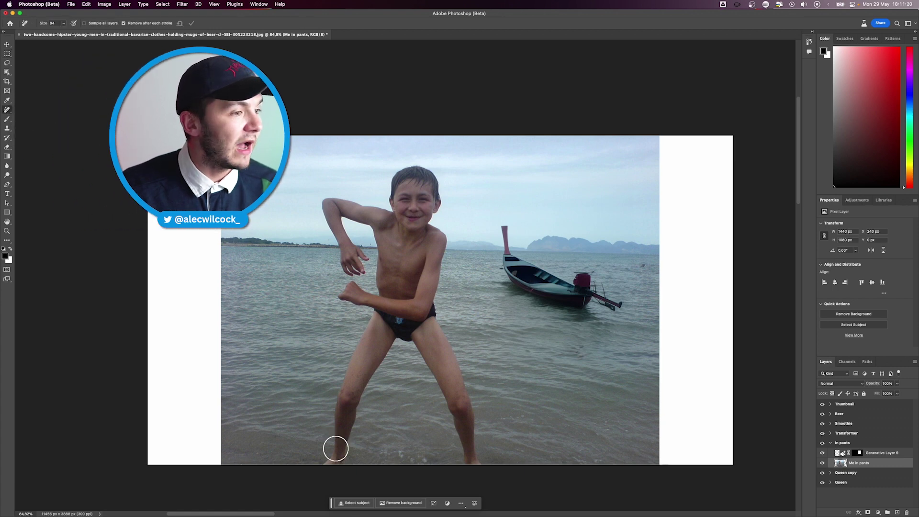
mouse_move(334, 463)
left_mouse_down()
mouse_move(390, 253)
mouse_move(339, 226)
mouse_move(391, 219)
mouse_move(417, 228)
mouse_move(429, 314)
mouse_move(474, 454)
mouse_move(357, 402)
left_mouse_up()
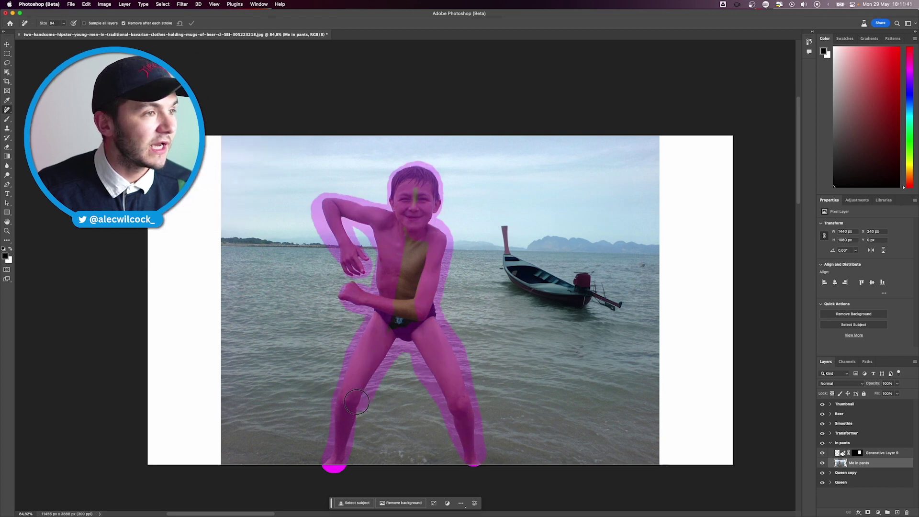
left_click_drag(416, 194, 416, 196)
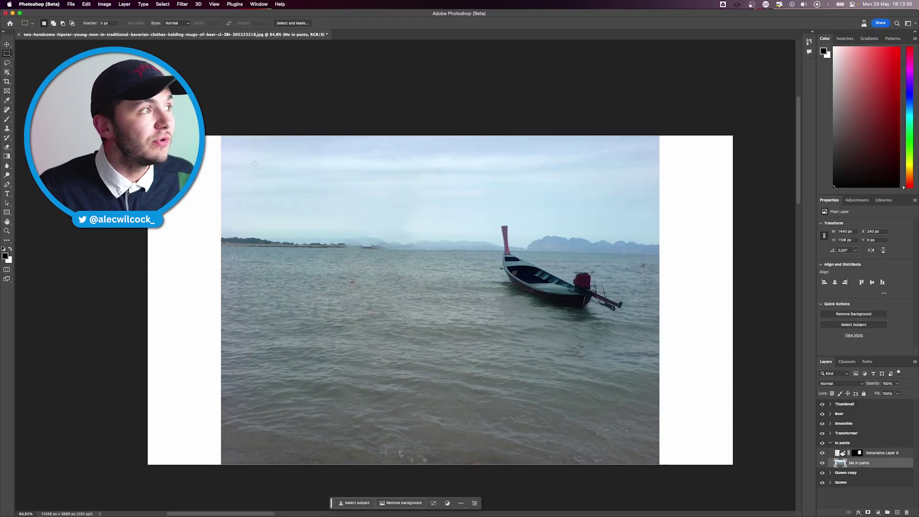
Select where the boy stood and generate fresh sea with the prompt 'water'.
left_click_drag(248, 157, 482, 434)
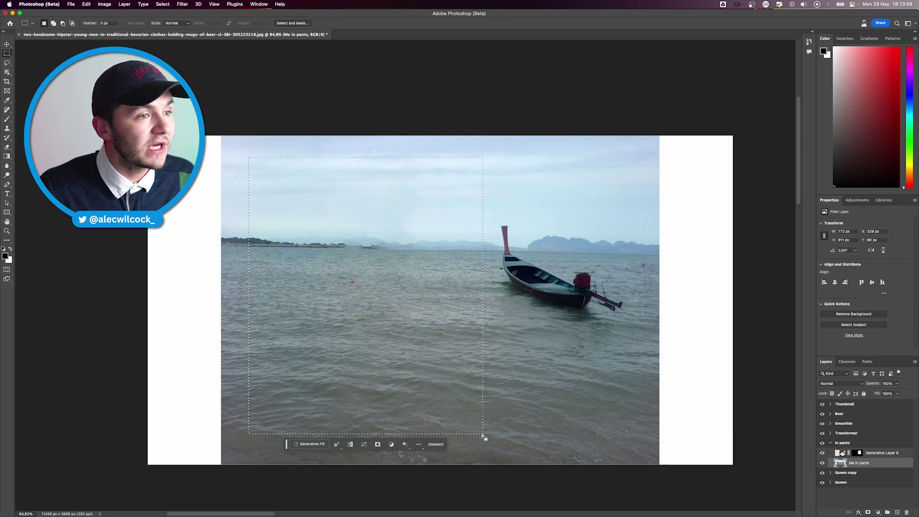
left_click(312, 445)
type("ater")
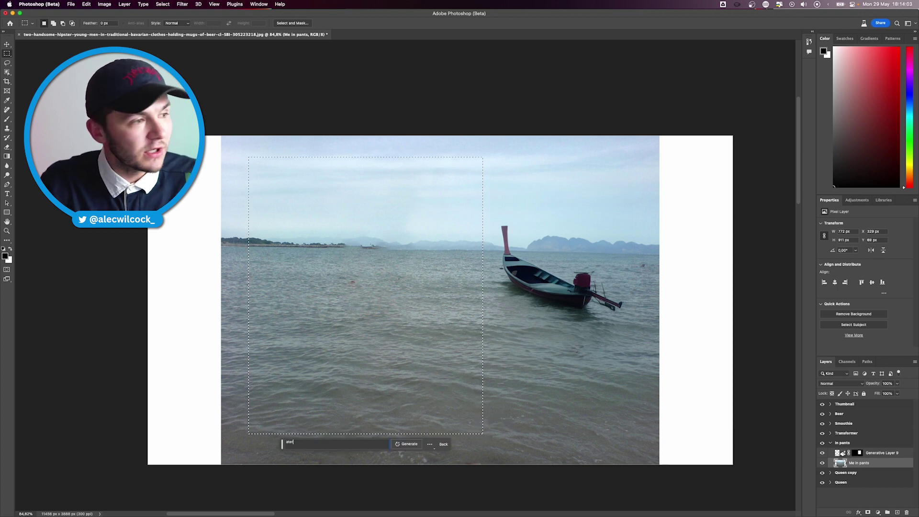
key("Return")
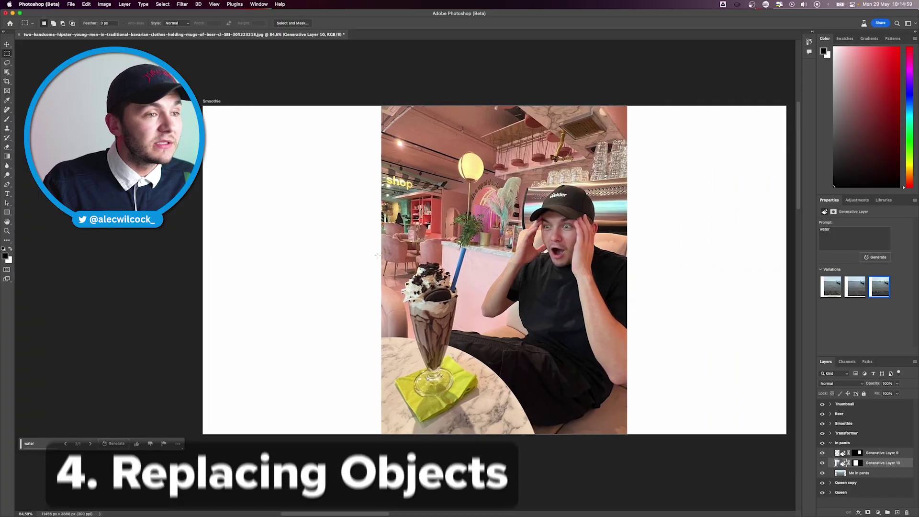
Select the milkshake on the café table and replace it with a 'golden trophy' fill.
scroll(378, 255, "down", 2)
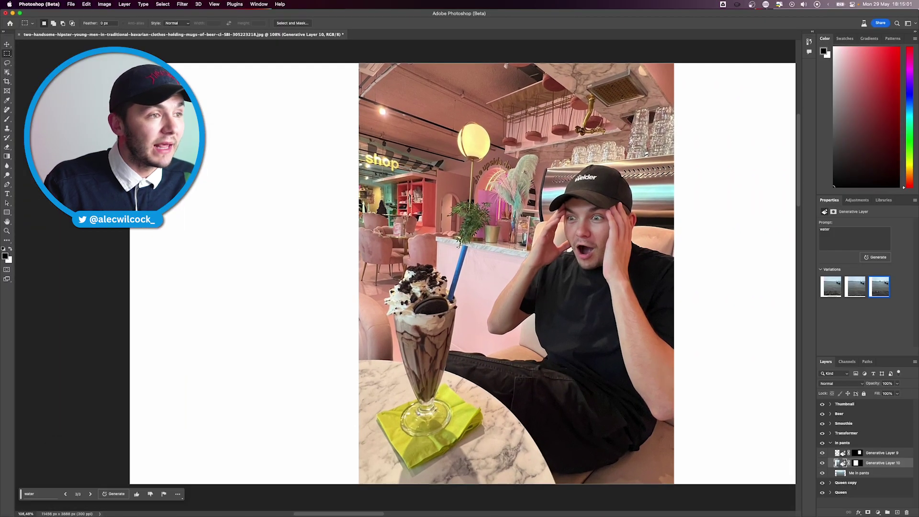
left_click_drag(368, 223, 471, 354)
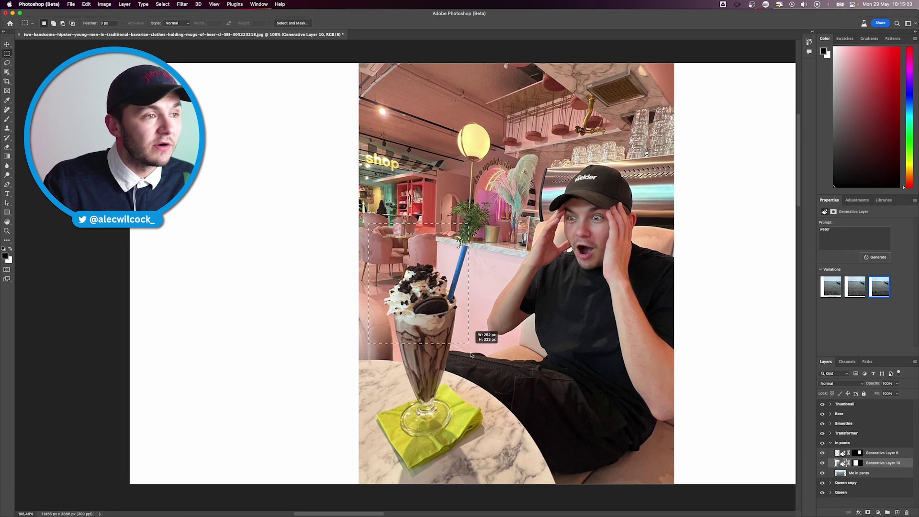
left_click_drag(495, 473, 489, 474)
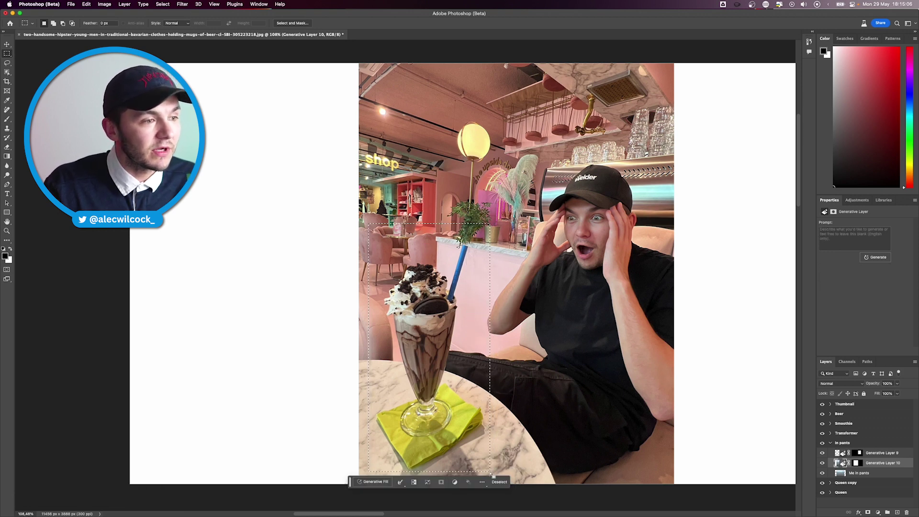
left_click(389, 480)
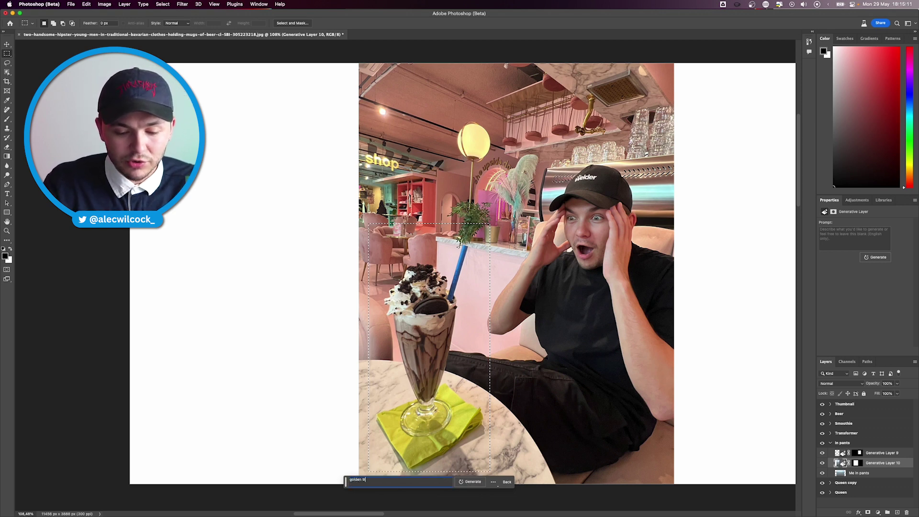
left_click(469, 482)
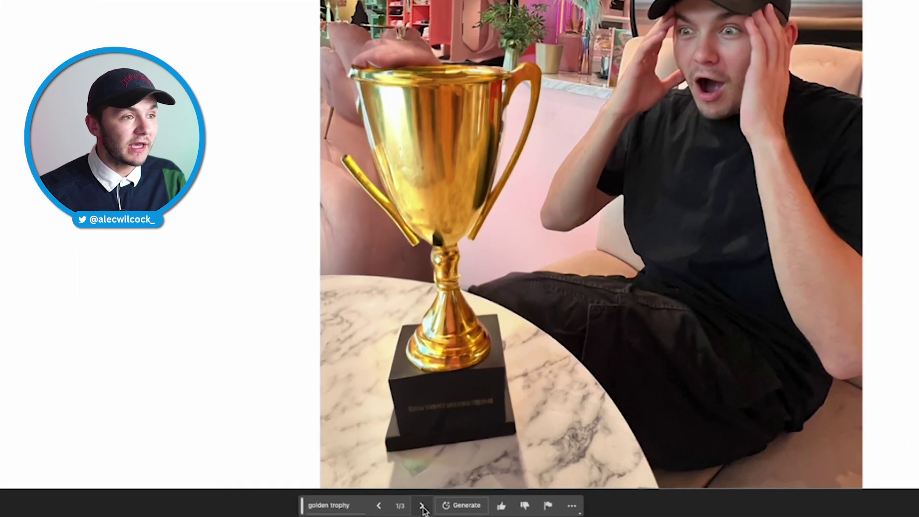
Step through the three golden trophy variations with the arrows.
left_click(423, 507)
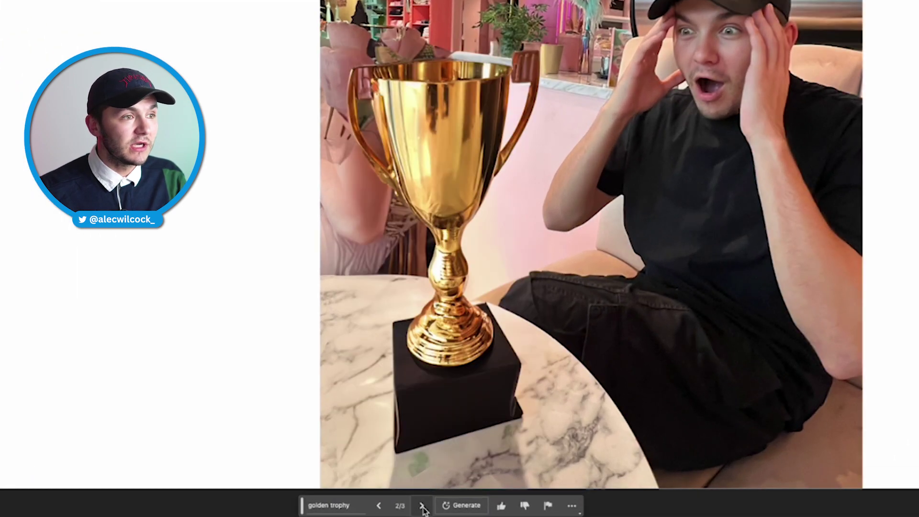
left_click(422, 506)
left_click(423, 506)
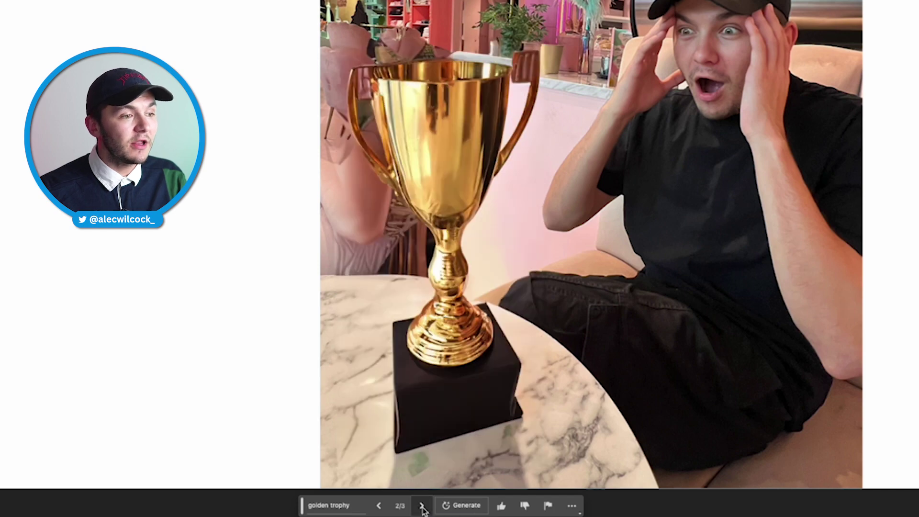
left_click(378, 506)
Regenerate as 'trophy gold', pick variation 3/3, and nudge the trophy about 25 px right.
left_click(472, 508)
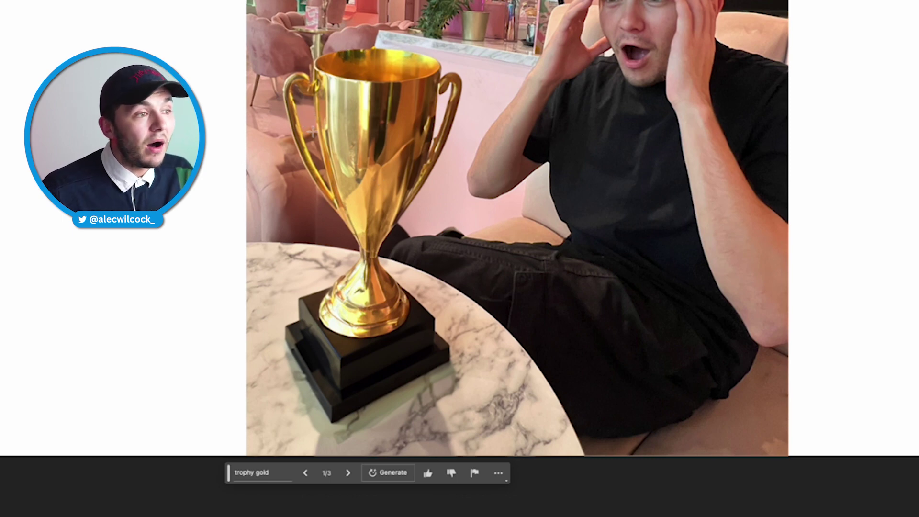
left_click(348, 474)
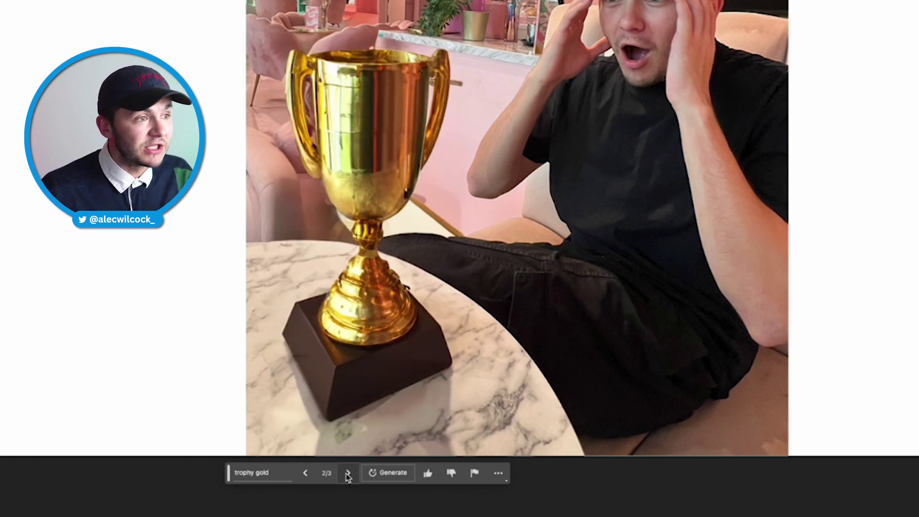
left_click(348, 473)
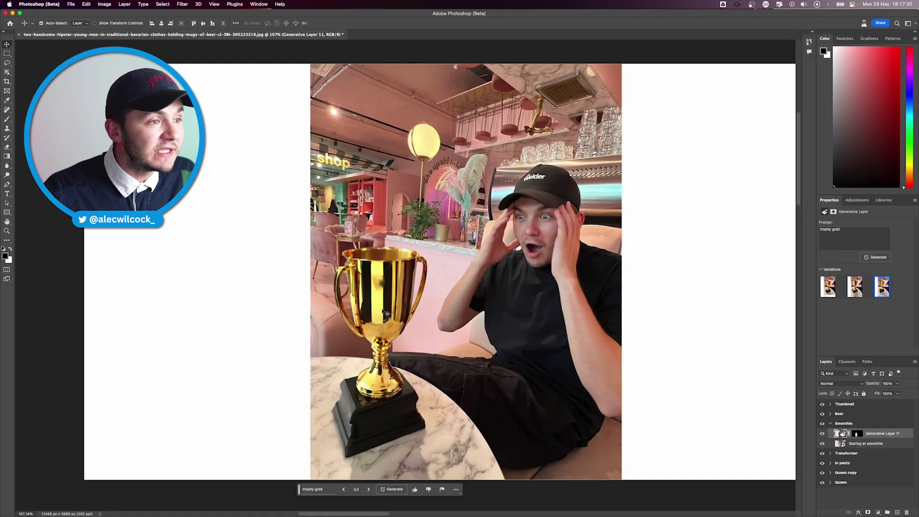
mouse_move(386, 312)
left_mouse_down()
mouse_move(416, 297)
mouse_move(438, 249)
mouse_move(533, 247)
mouse_move(422, 182)
mouse_move(380, 244)
mouse_move(373, 315)
left_mouse_up()
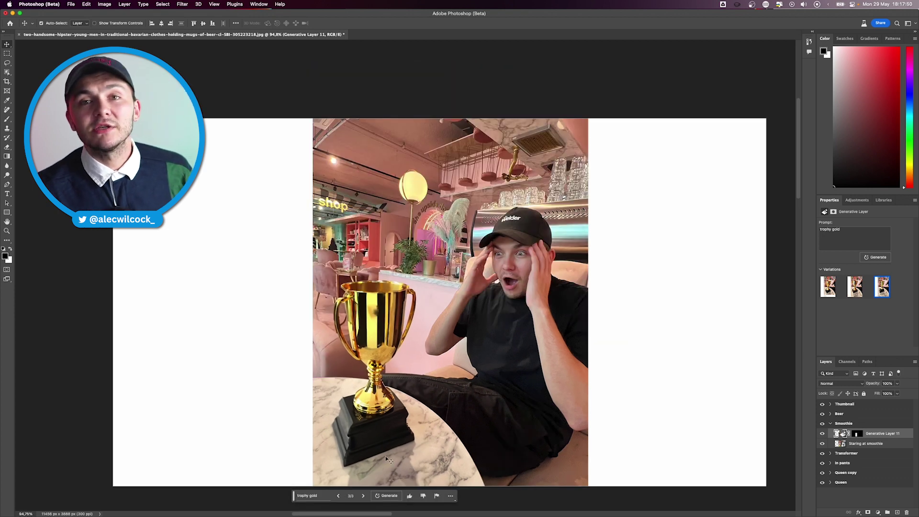
Switch trophy variations, then collapse the Smoothie group and select Generative Layer 8 in Beer.
left_click(364, 496)
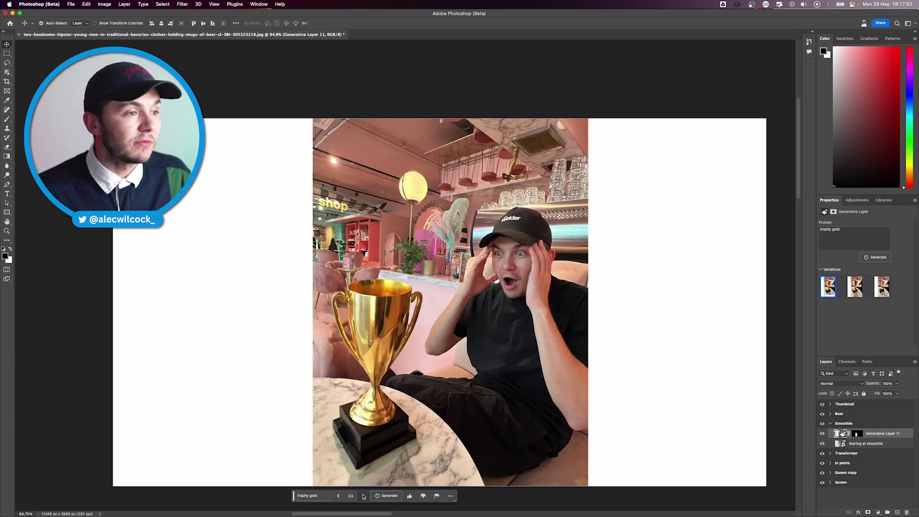
left_click(364, 496)
left_click(363, 496)
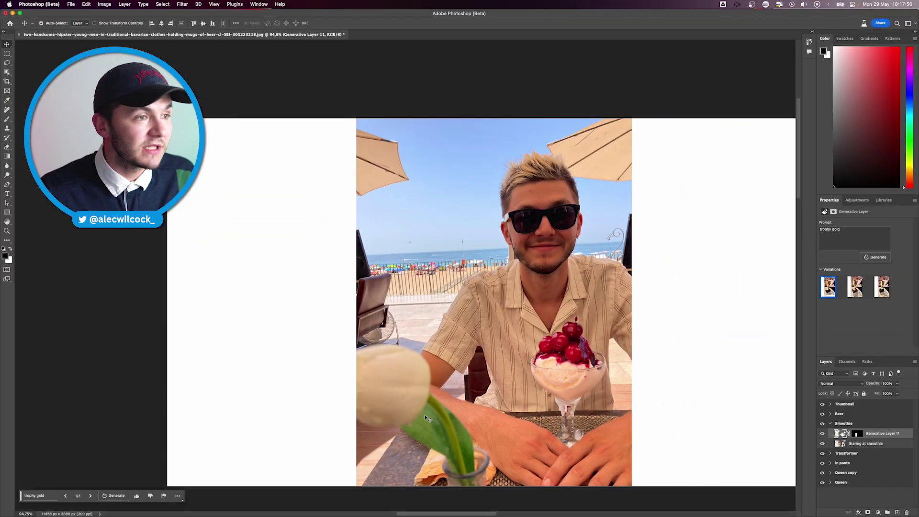
scroll(507, 418, "right", 3)
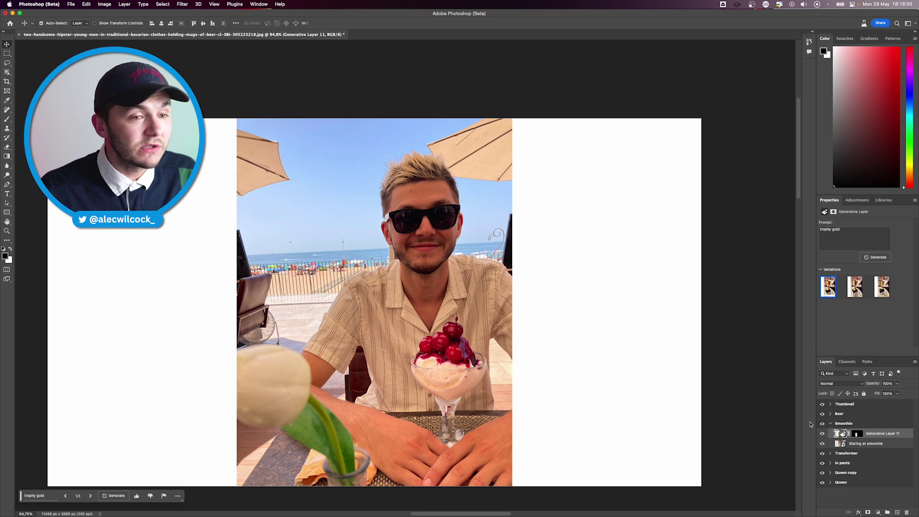
left_click(831, 423)
left_click(467, 382)
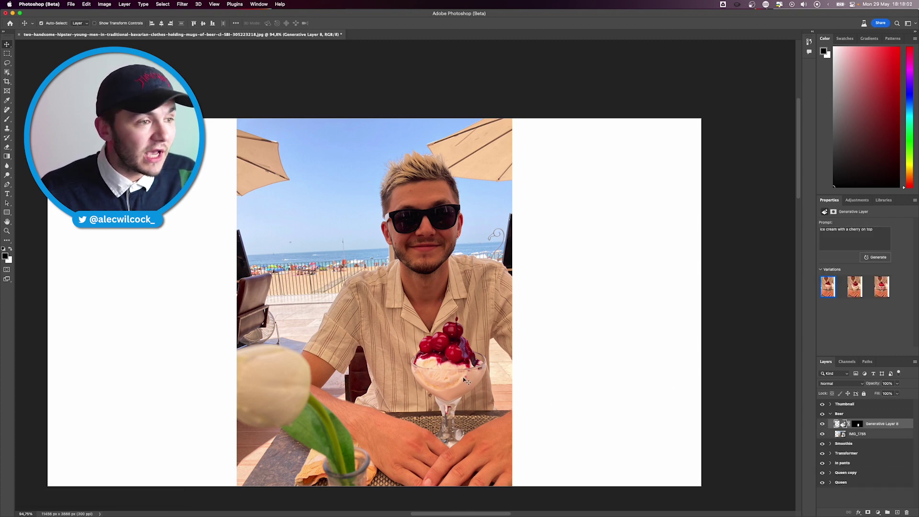
Toggle the cherry sundae layer's visibility to compare it with the original beer.
left_click(823, 425)
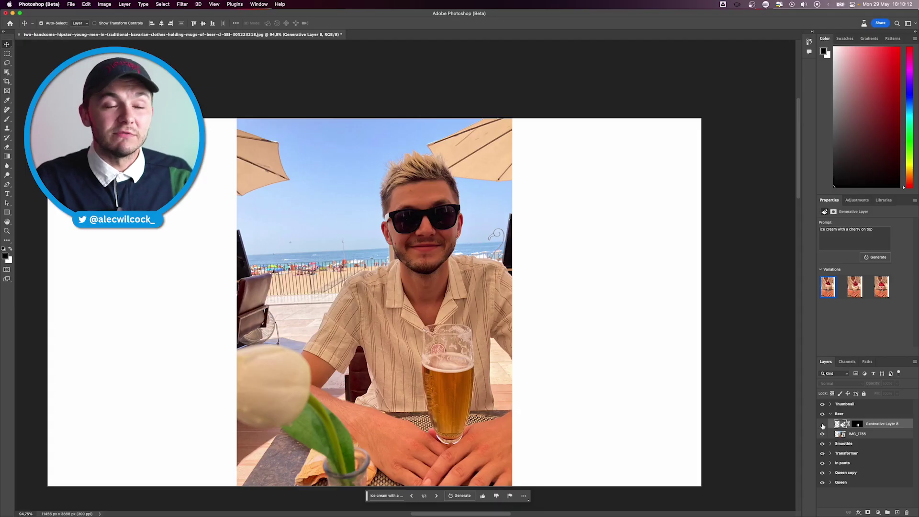
left_click(822, 424)
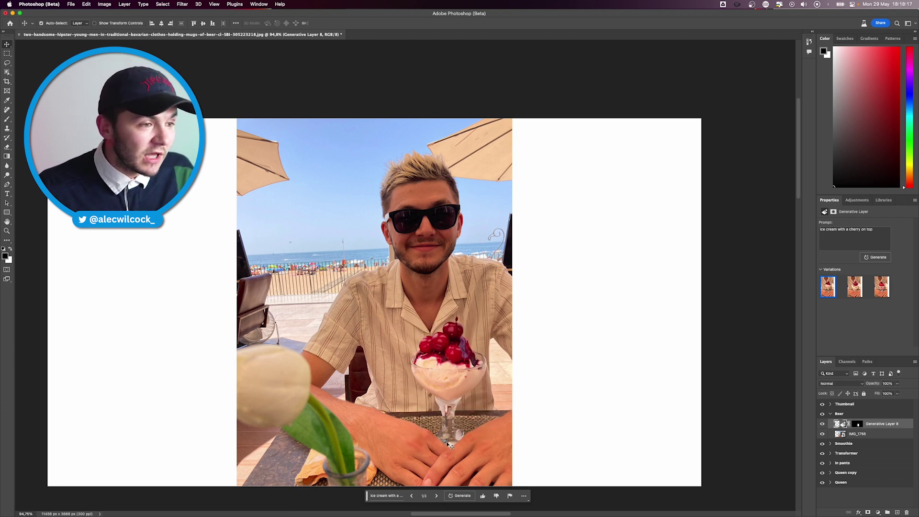
scroll(438, 437, "up", 5)
scroll(437, 427, "up", 3)
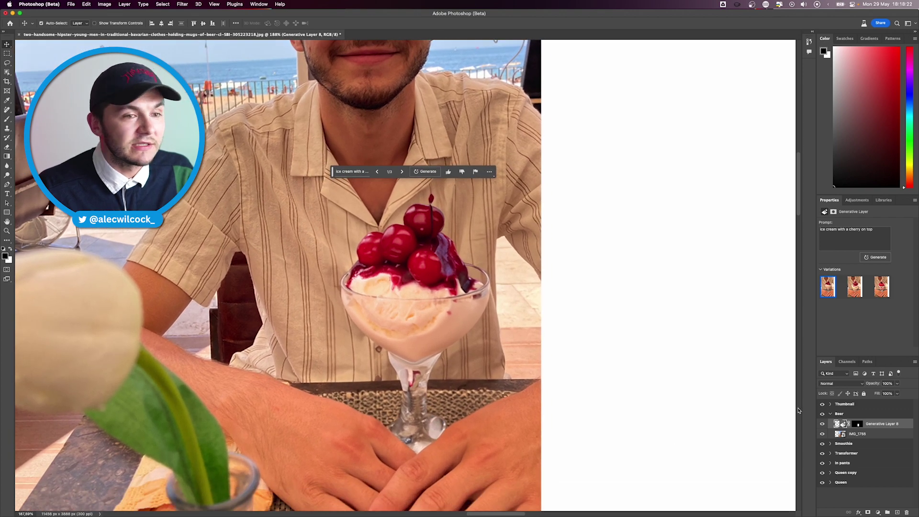
left_click(822, 424)
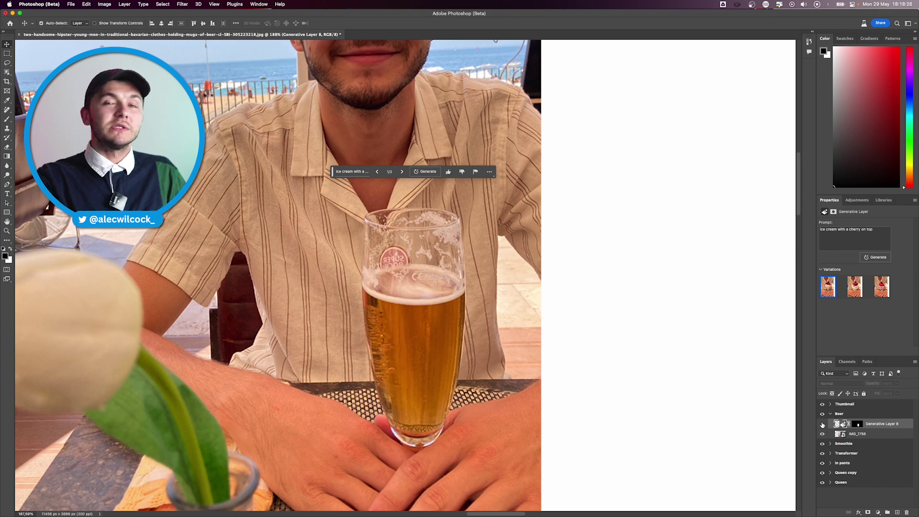
left_click(823, 424)
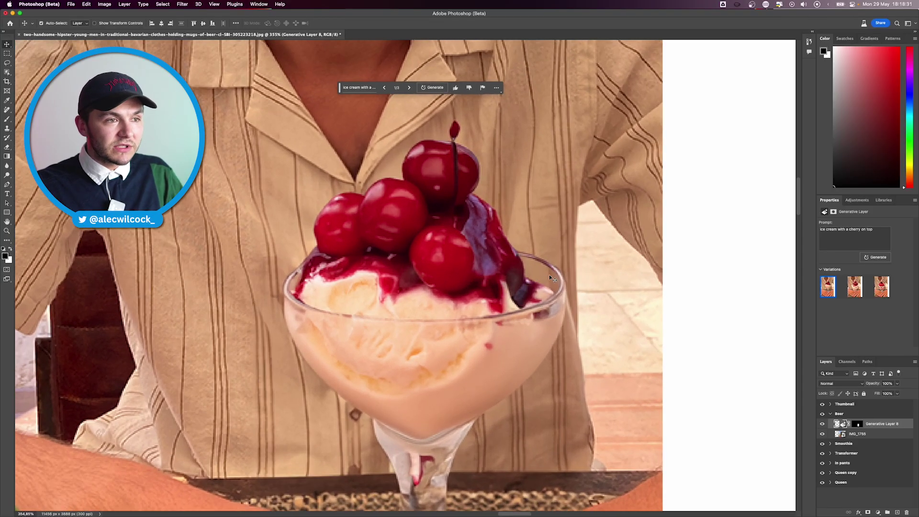
Preview the three ice cream variations and keep the first, glass sundae version.
scroll(356, 348, "down", 3)
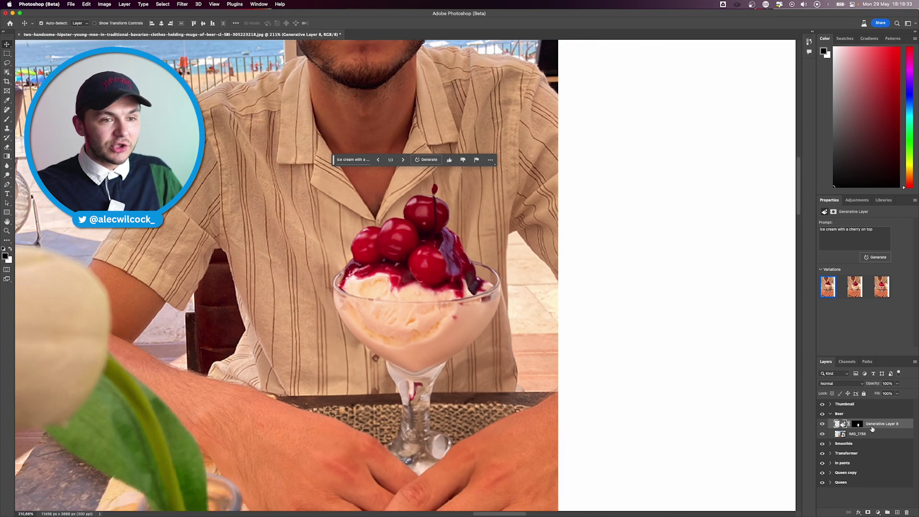
left_click(851, 287)
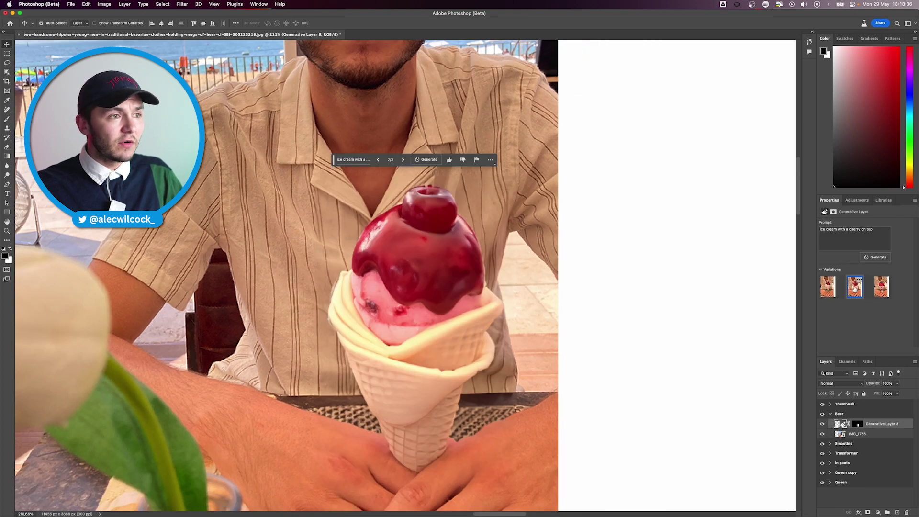
left_click(882, 286)
left_click(855, 286)
scroll(580, 417, "down", 1)
scroll(581, 418, "down", 5)
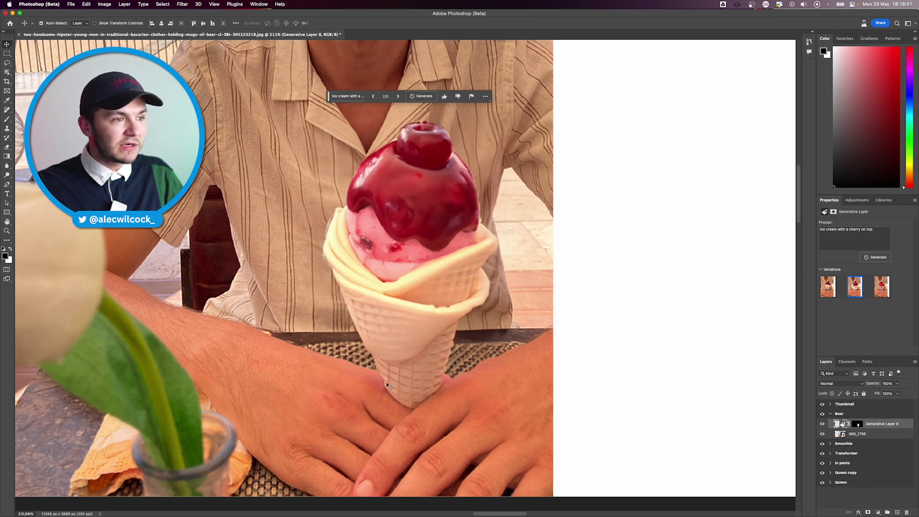
left_click(828, 287)
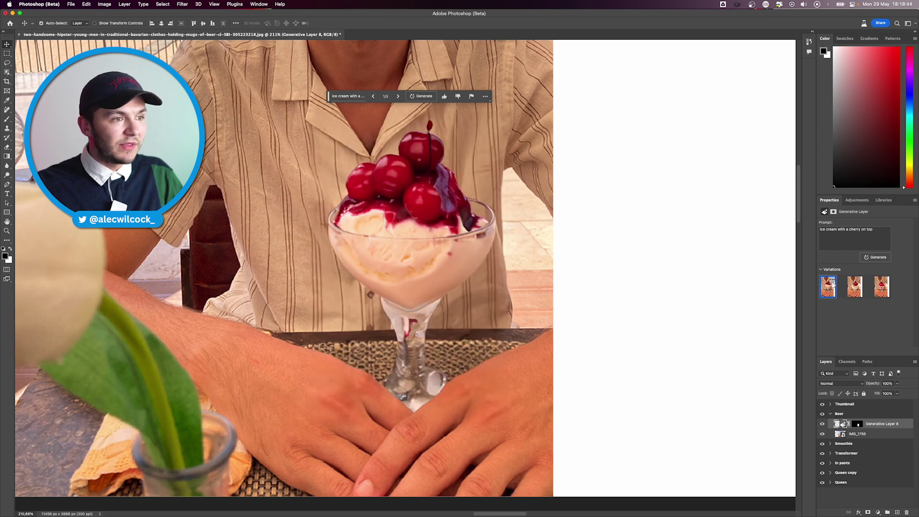
Recheck the sundae against the beer, then scroll over to the robot artboard.
left_click(822, 424)
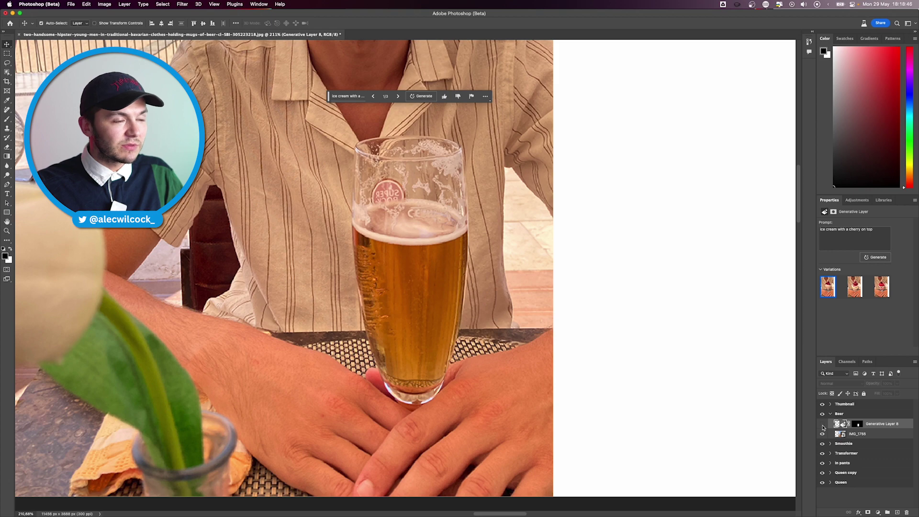
left_click(822, 425)
scroll(488, 350, "down", 3)
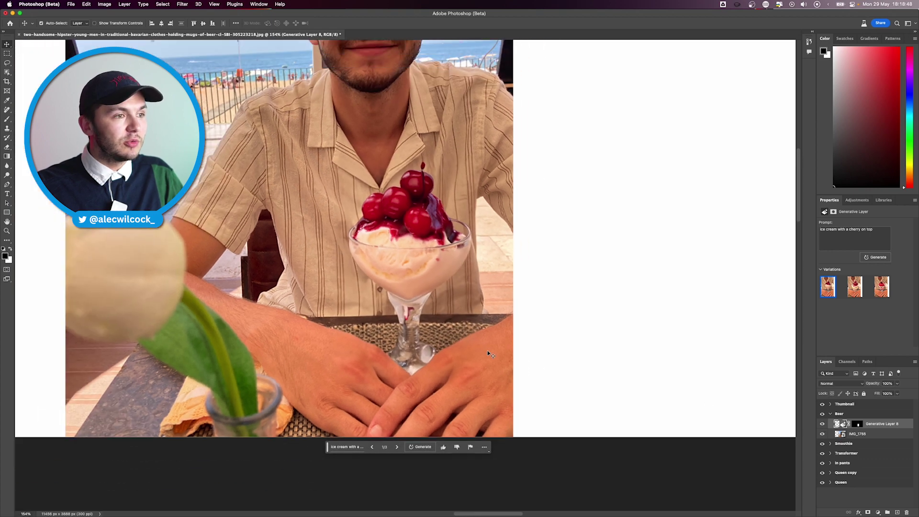
scroll(487, 350, "down", 2)
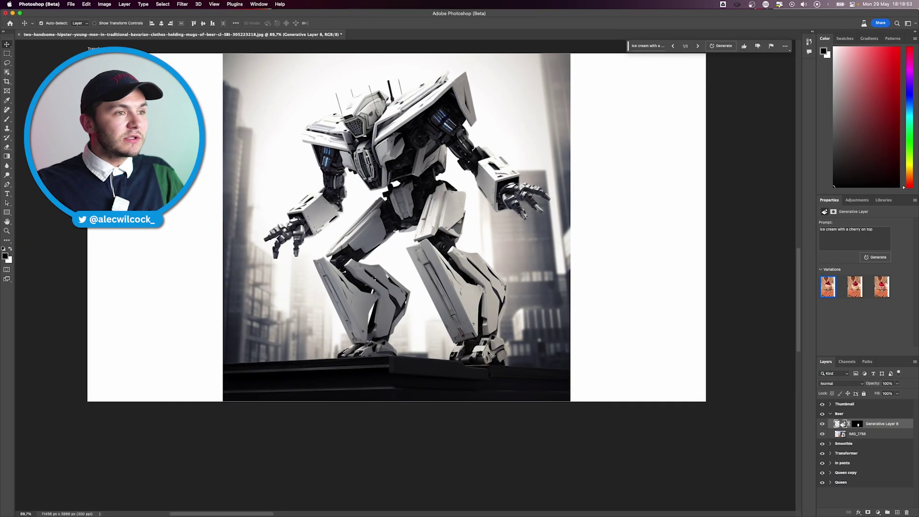
Fill the blank strip right of the robot image with generated city scenery, using an empty prompt.
left_click(7, 53)
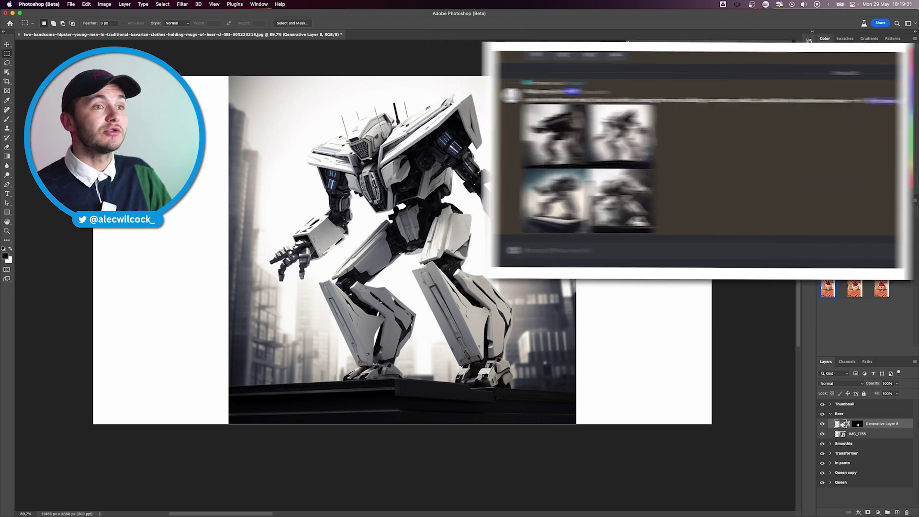
left_click_drag(574, 66, 723, 461)
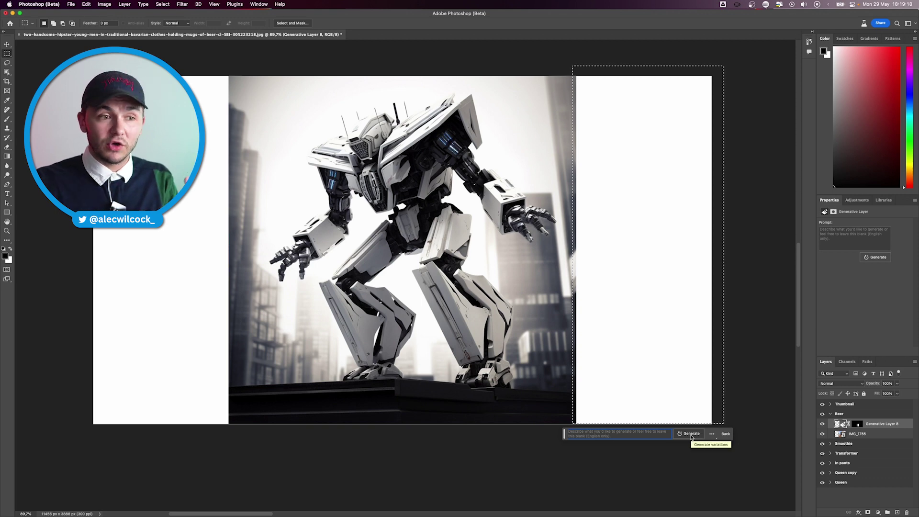
left_click(691, 434)
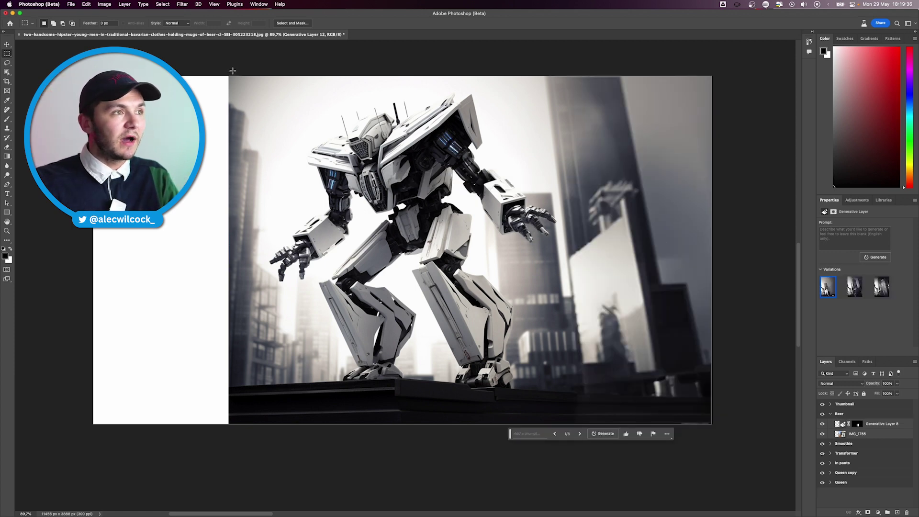
Fill the blank strip left of the robot image with generated misty skyscrapers.
left_click_drag(233, 71, 82, 439)
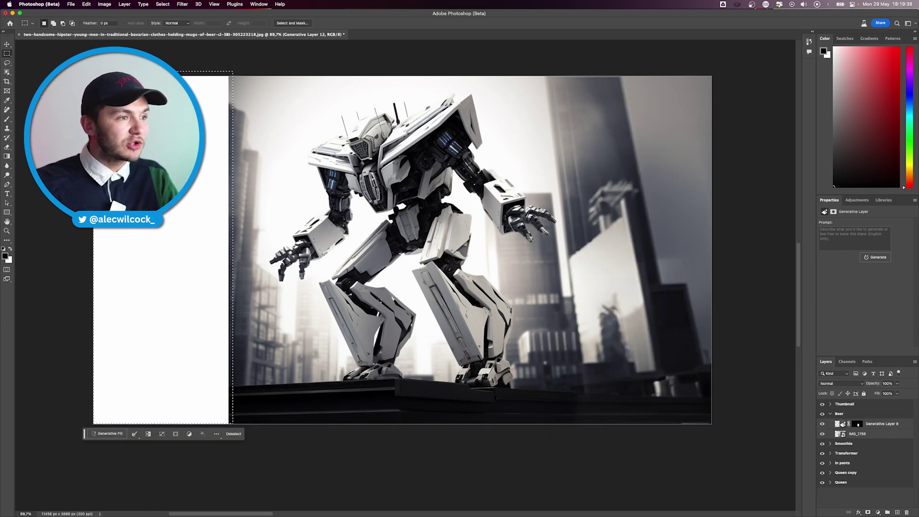
left_click(104, 433)
left_click(225, 434)
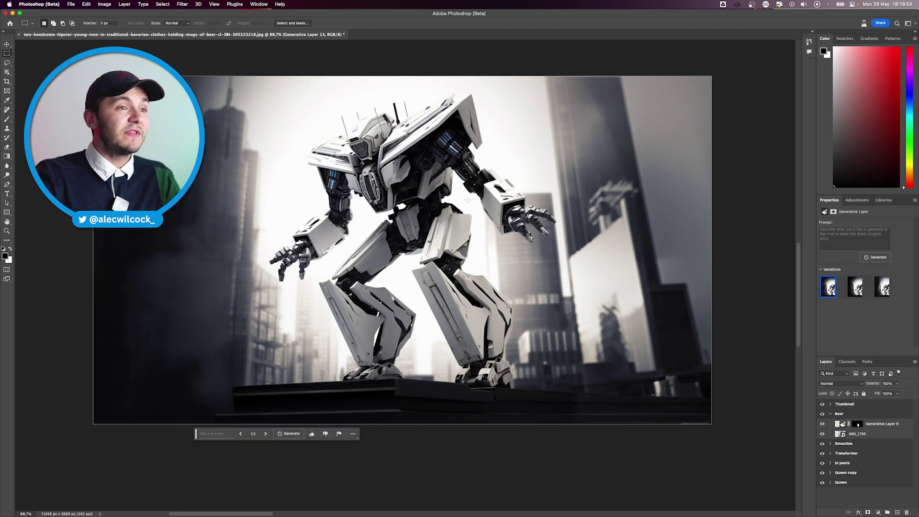
Zoom out and generate the robot's hand from the prompt 'hldoing a hala beer mug'.
key("super+minus")
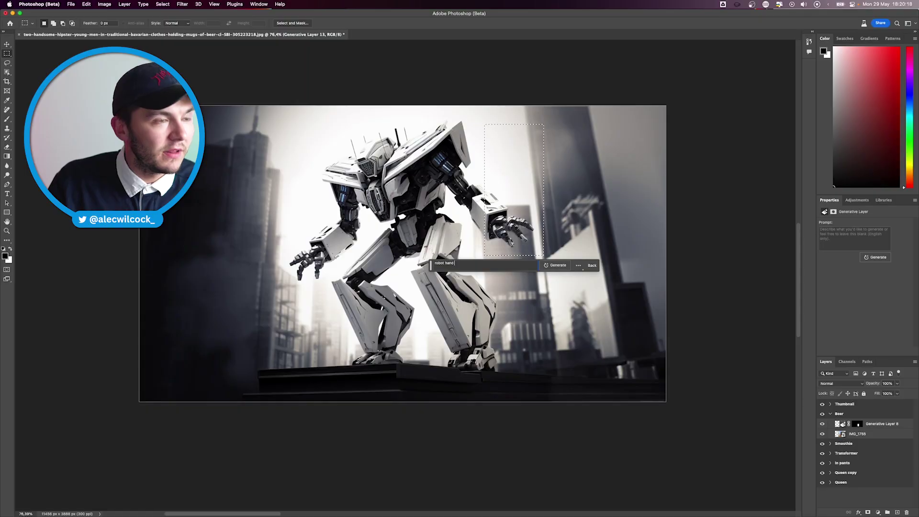
type("hldoing a hal")
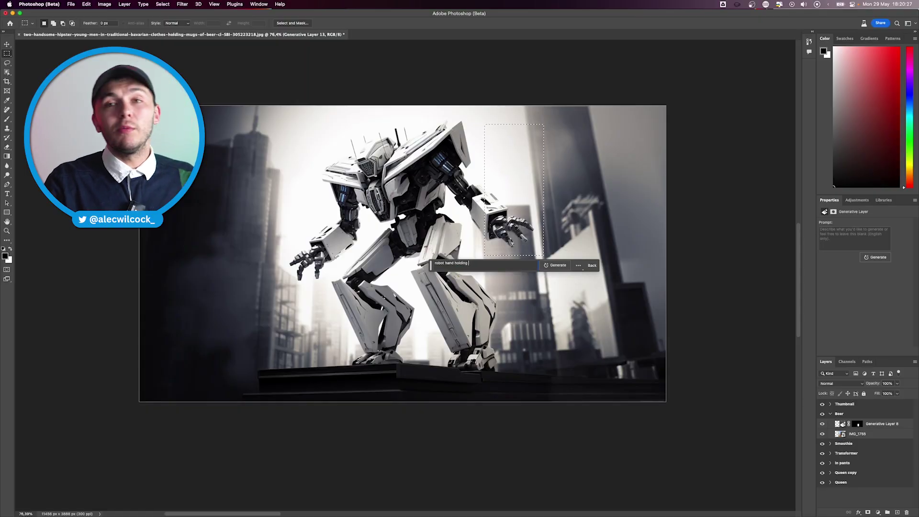
type("a beer mug")
left_click(555, 265)
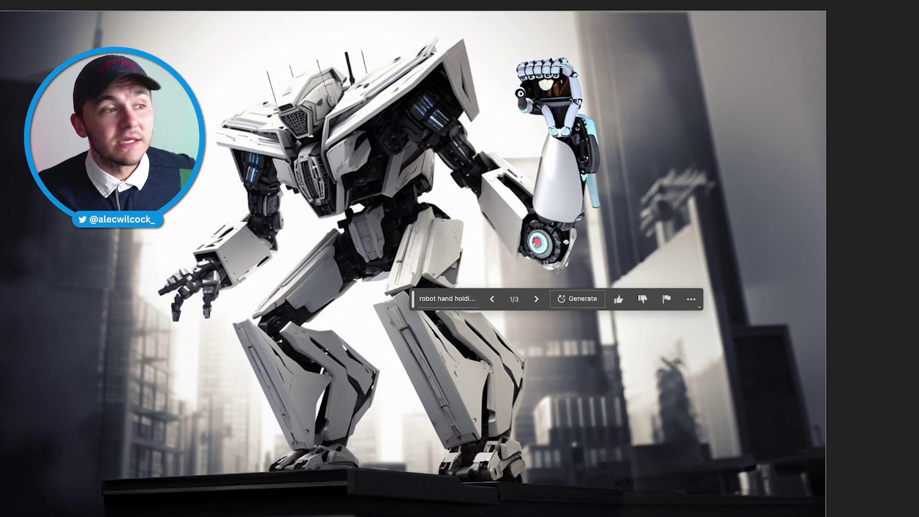
Compare the hand variations, keep the blue hammer (2 of 3), and move the task bar aside.
left_click(536, 300)
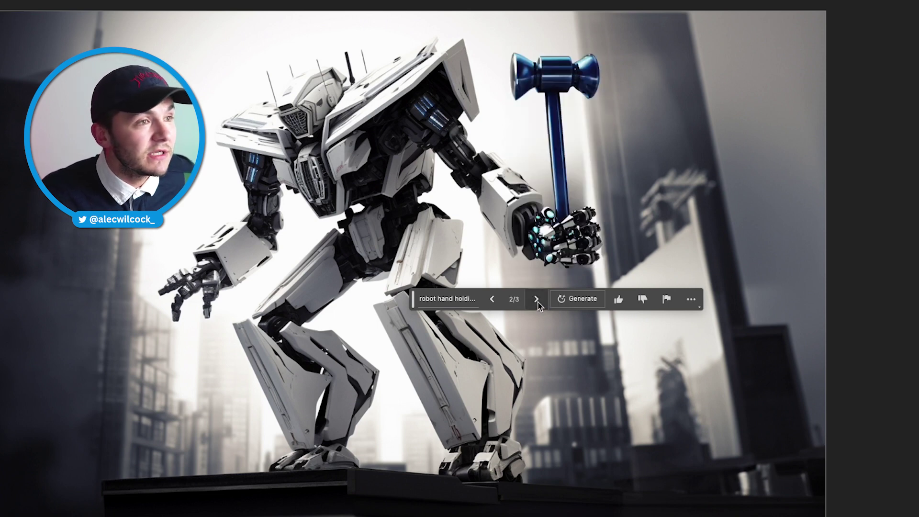
left_click(538, 301)
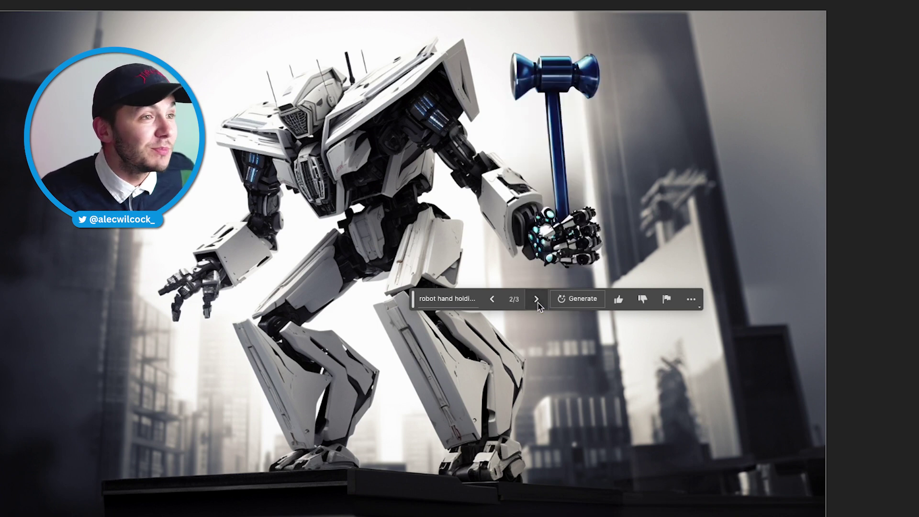
left_click(497, 304)
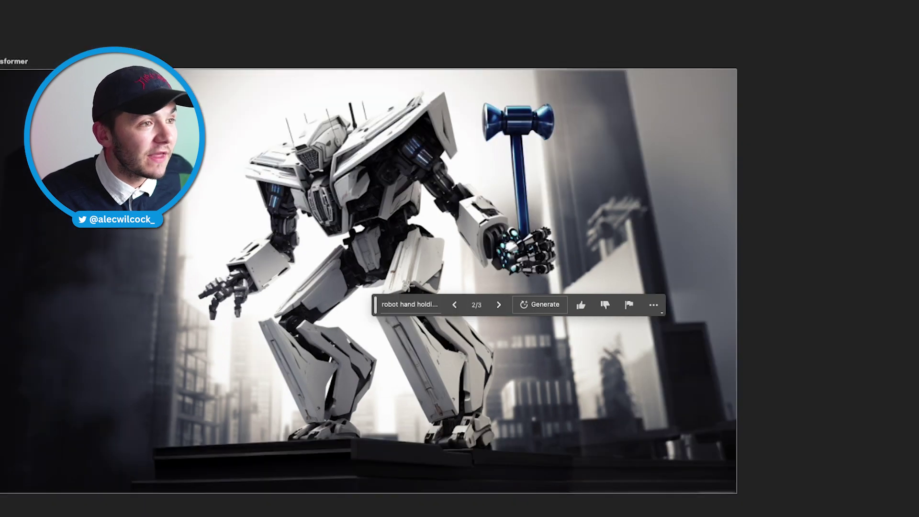
left_click_drag(382, 316, 50, 508)
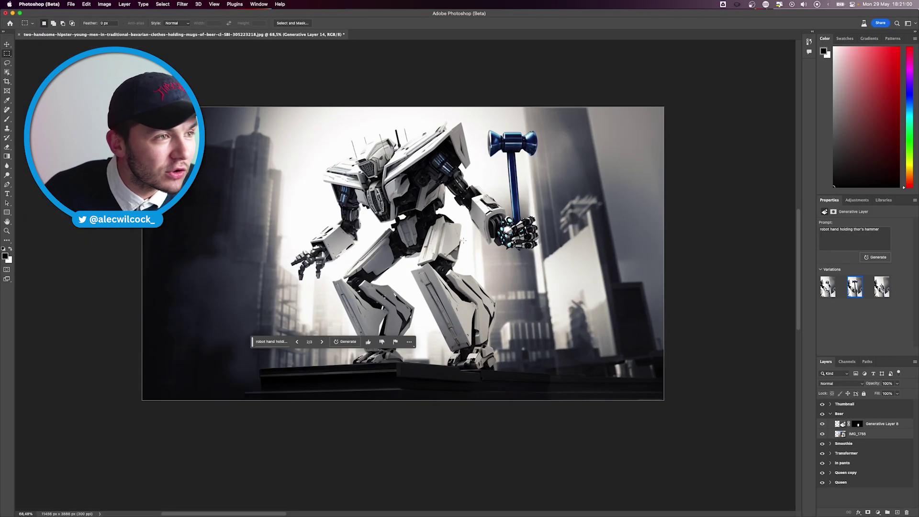
scroll(606, 378, "up", 3)
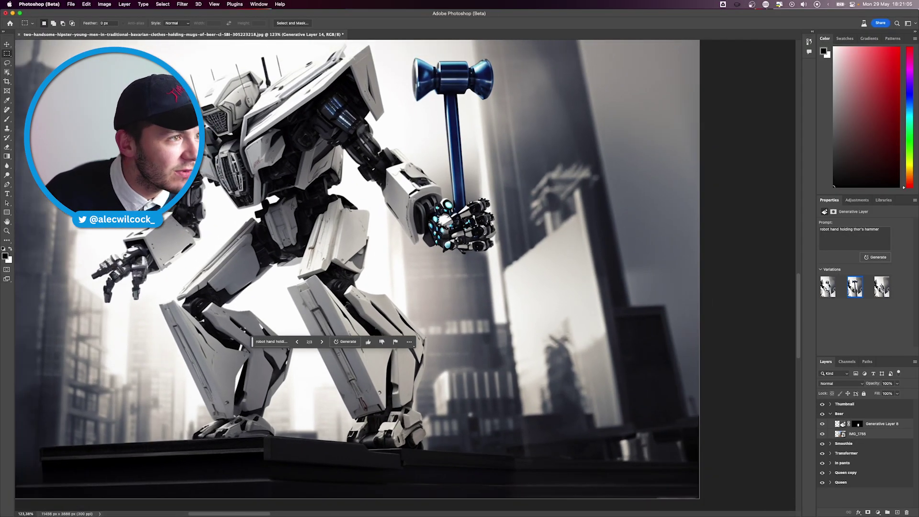
scroll(415, 206, "down", 3)
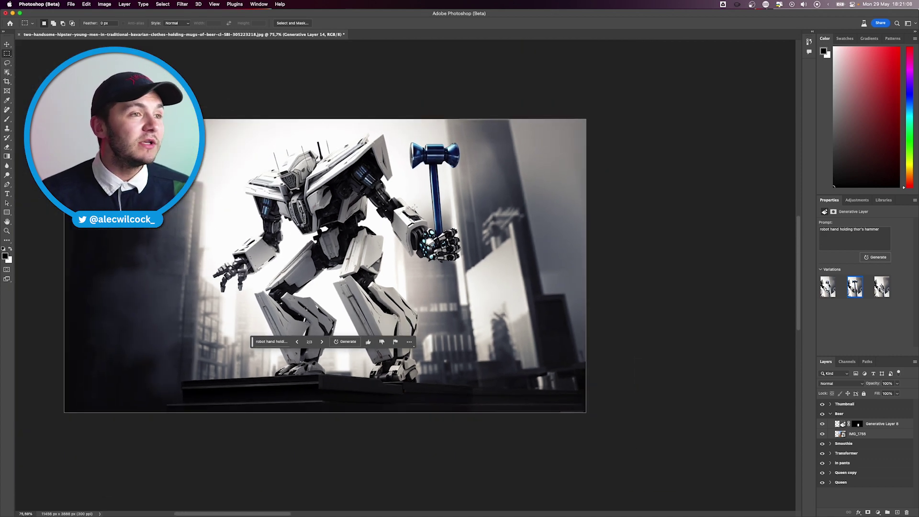
scroll(539, 245, "right", 3)
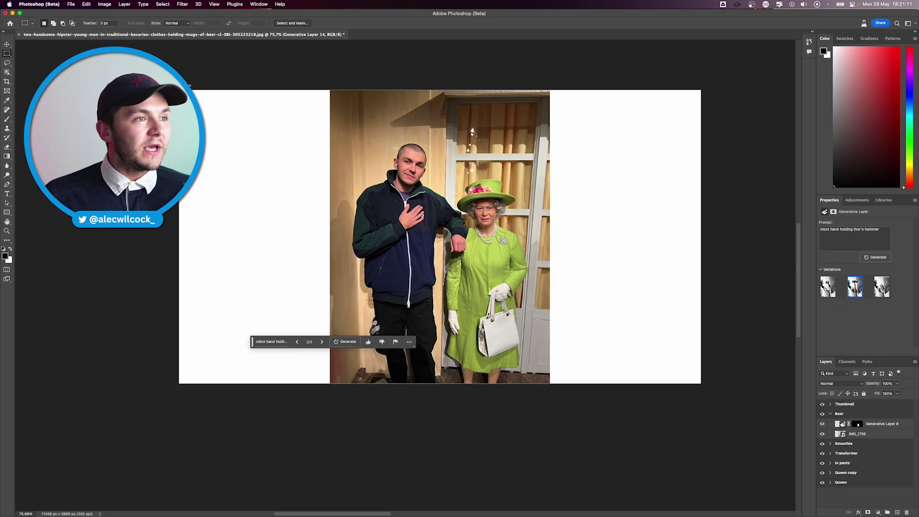
Select the man's head and Generative Fill it with the prompt 'pink hair'.
left_click_drag(395, 142, 431, 155)
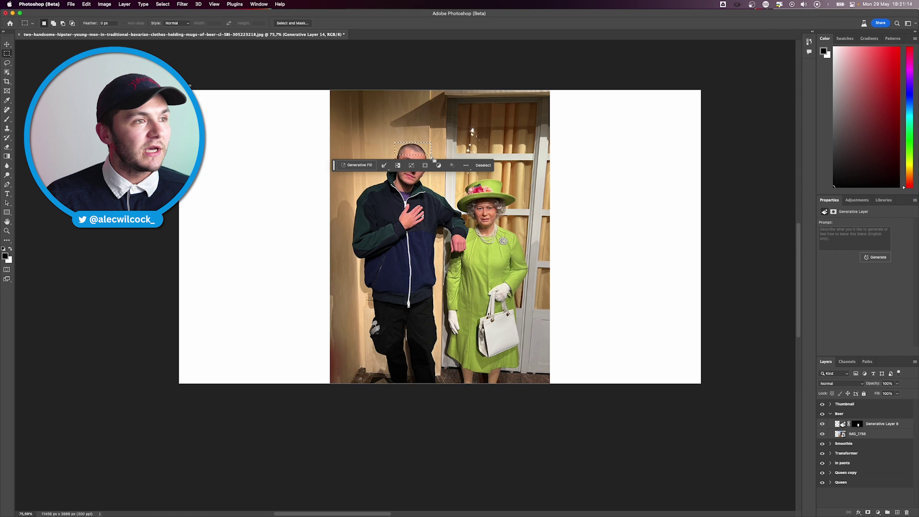
left_click(366, 165)
type("pink h")
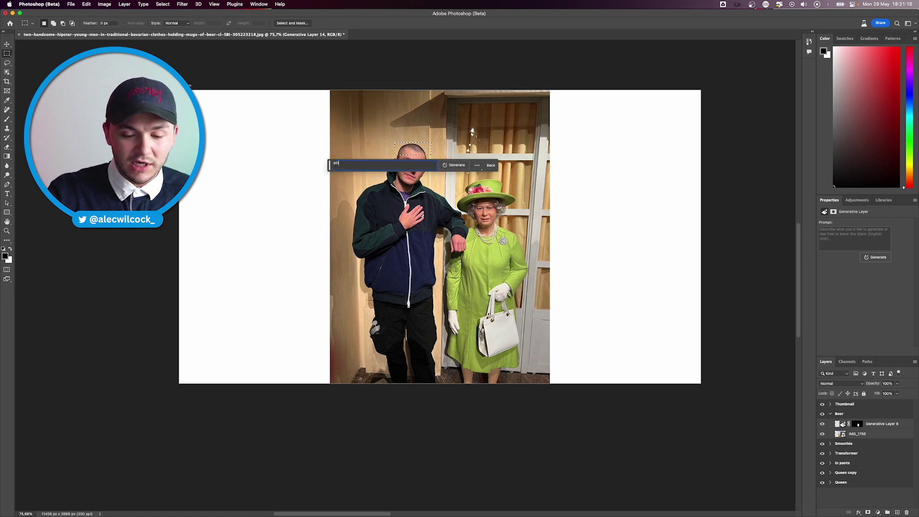
type("air")
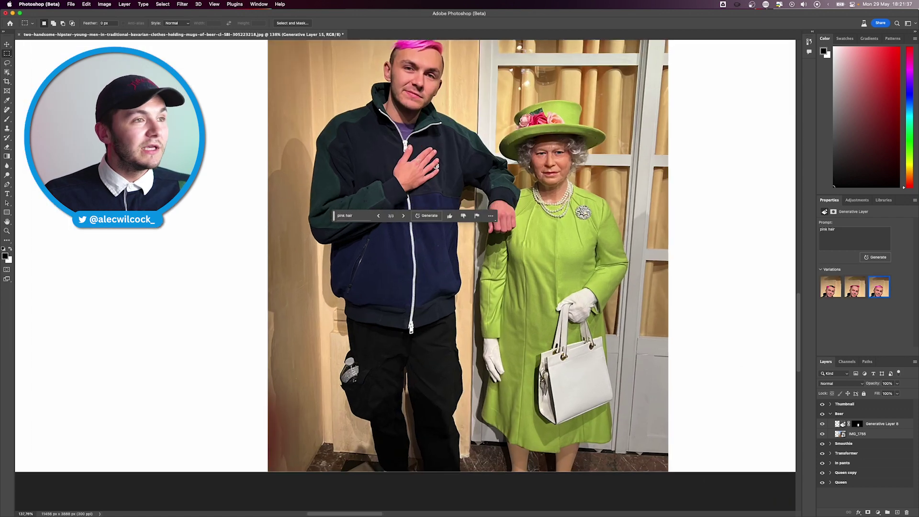
scroll(334, 282, "up", 5)
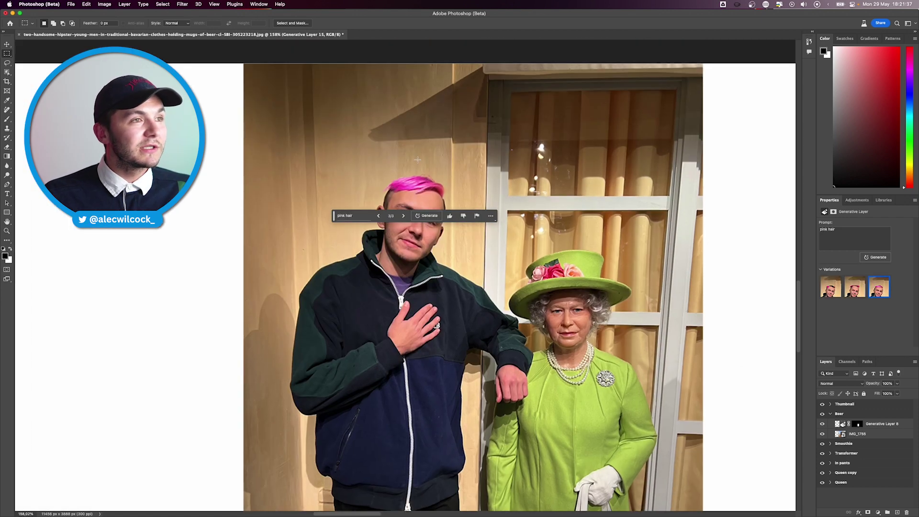
left_click_drag(334, 281, 334, 298)
scroll(452, 237, "down", 5)
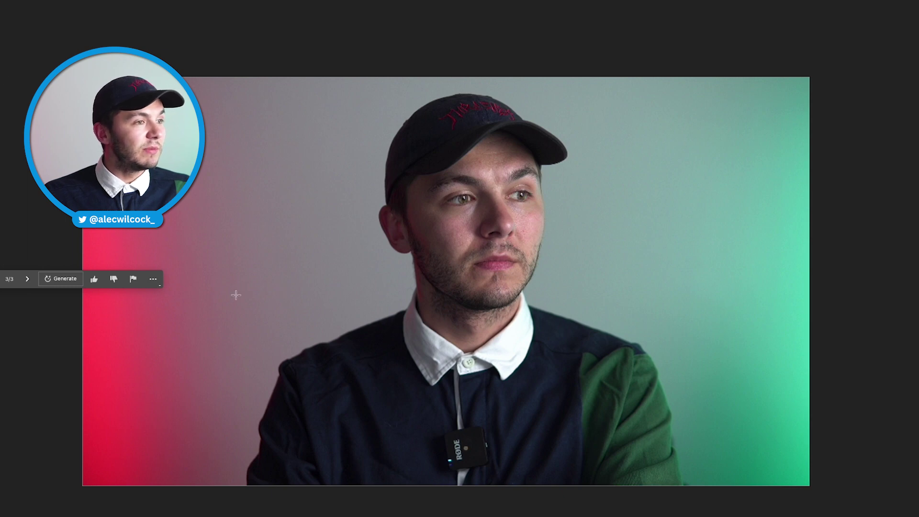
Generate a 'pink suit' over the man's torso, browsing variations and returning to the pink one.
left_click_drag(217, 296, 709, 485)
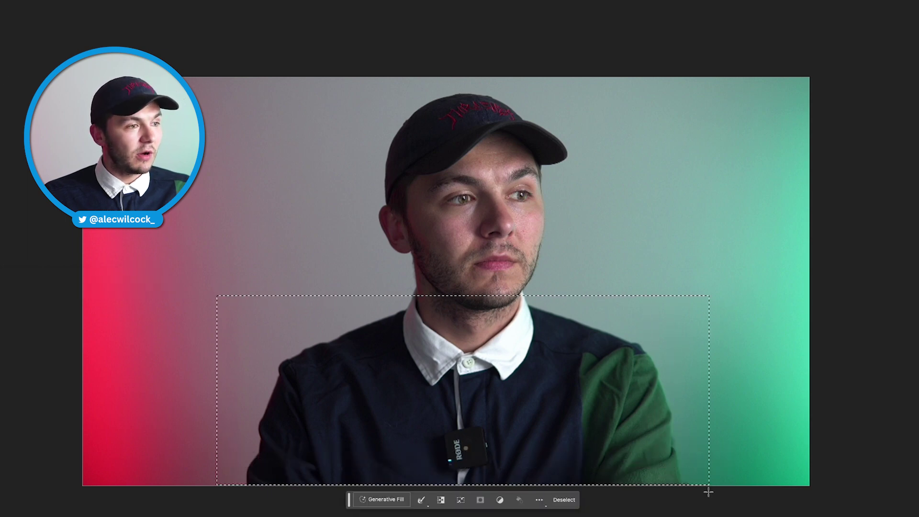
left_click(386, 499)
type("pink s")
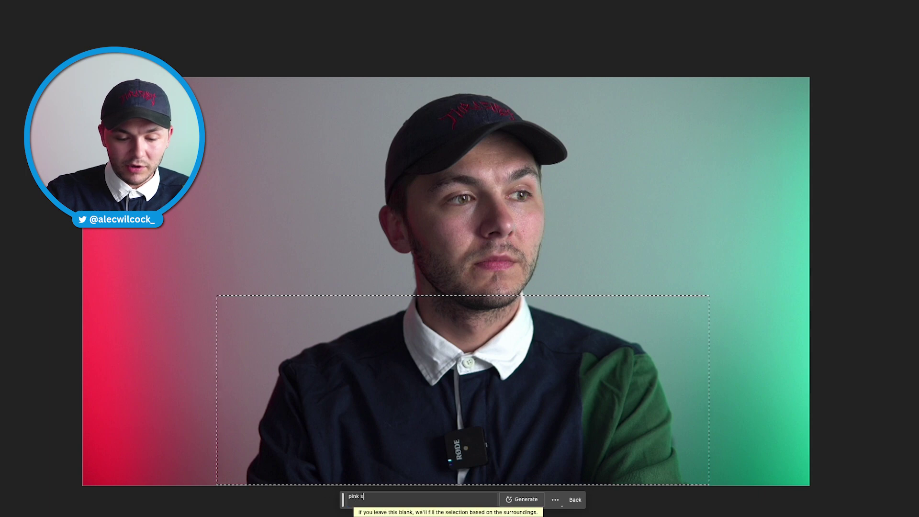
type("uit")
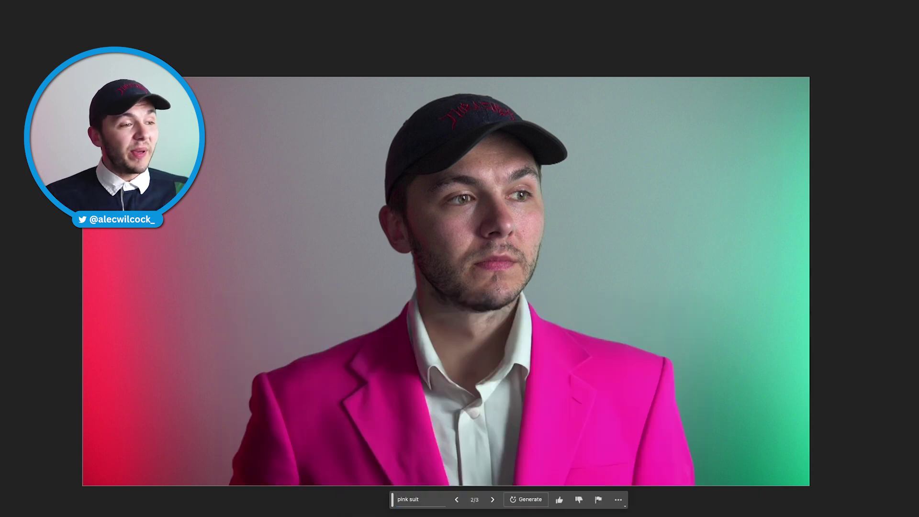
left_click(456, 500)
left_click(493, 500)
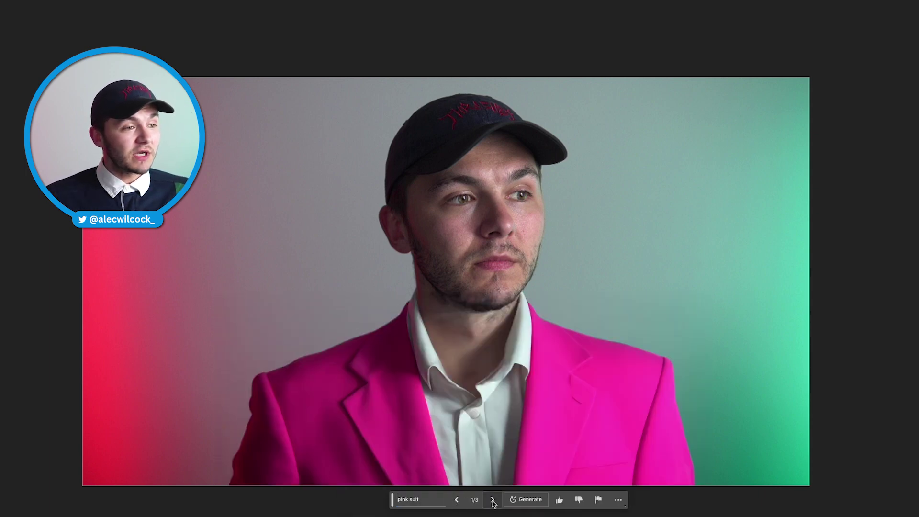
left_click(493, 501)
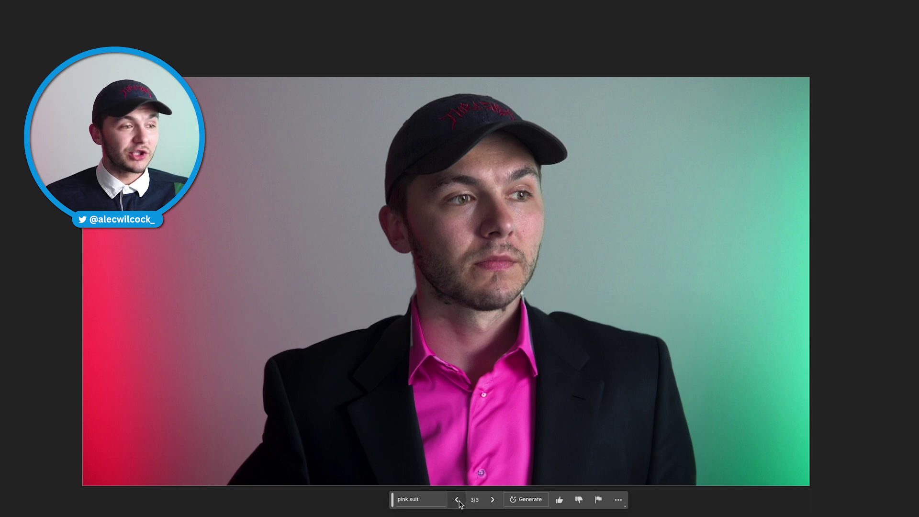
left_click(457, 501)
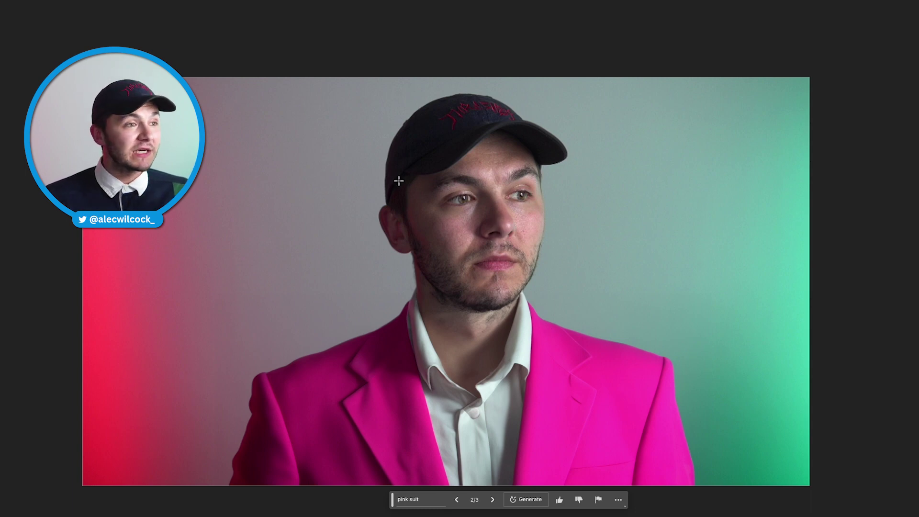
Select the man's eyes for sunglasses and step through variations to the third.
left_click_drag(388, 176, 550, 210)
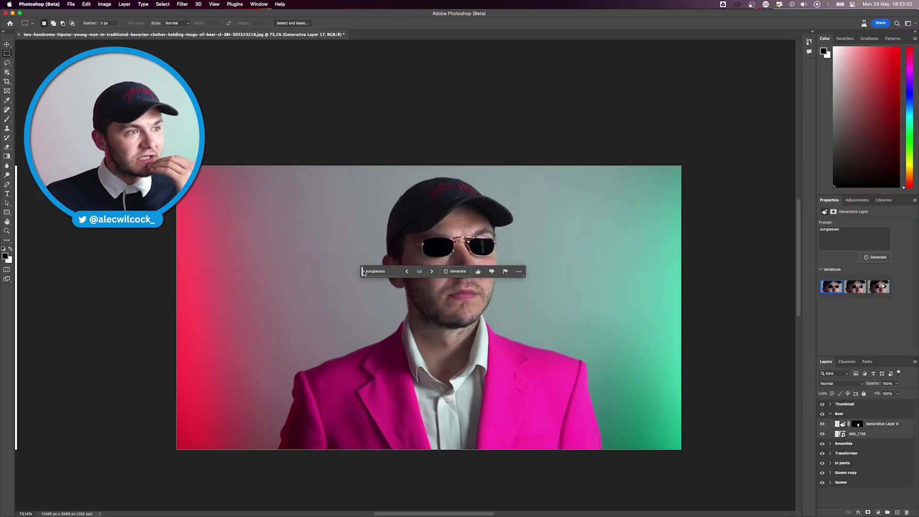
left_click_drag(363, 272, 224, 304)
left_click(295, 303)
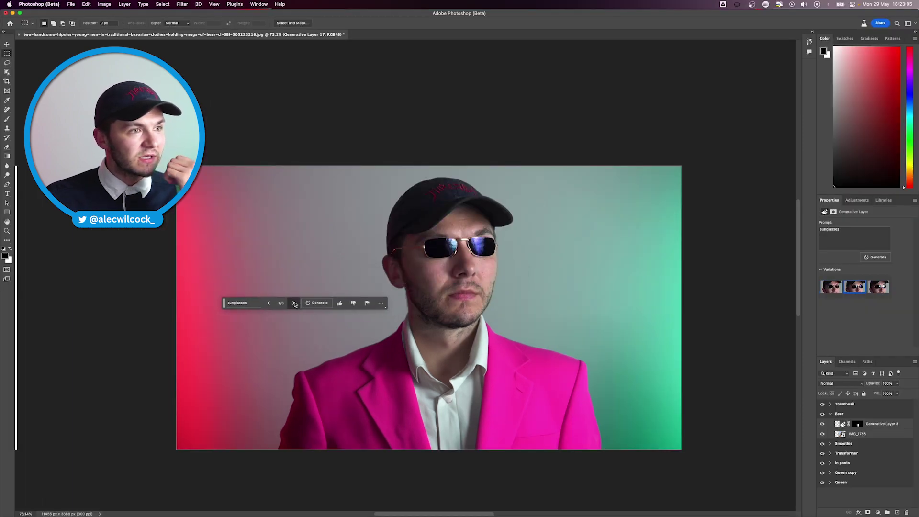
left_click(295, 303)
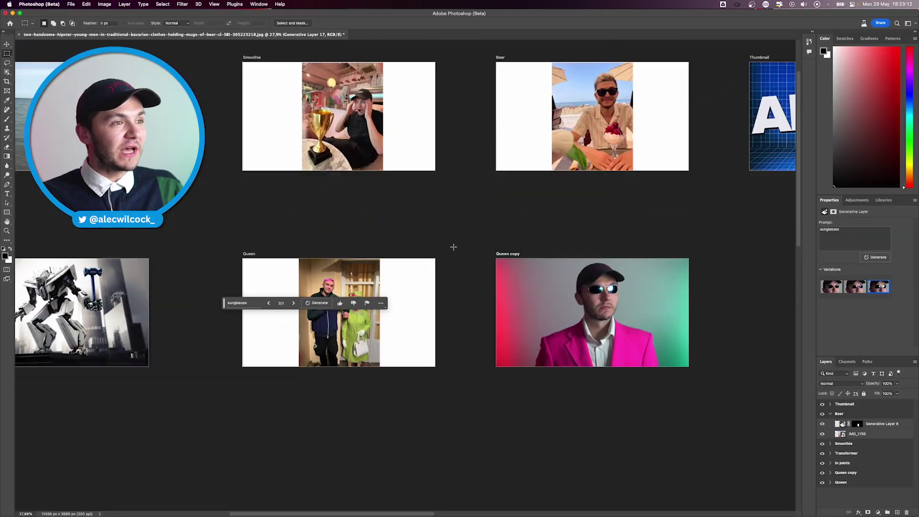
Pan to the Thumbnail artboard and move the task bar below the image.
scroll(454, 247, "right", 10)
scroll(453, 247, "up", 3)
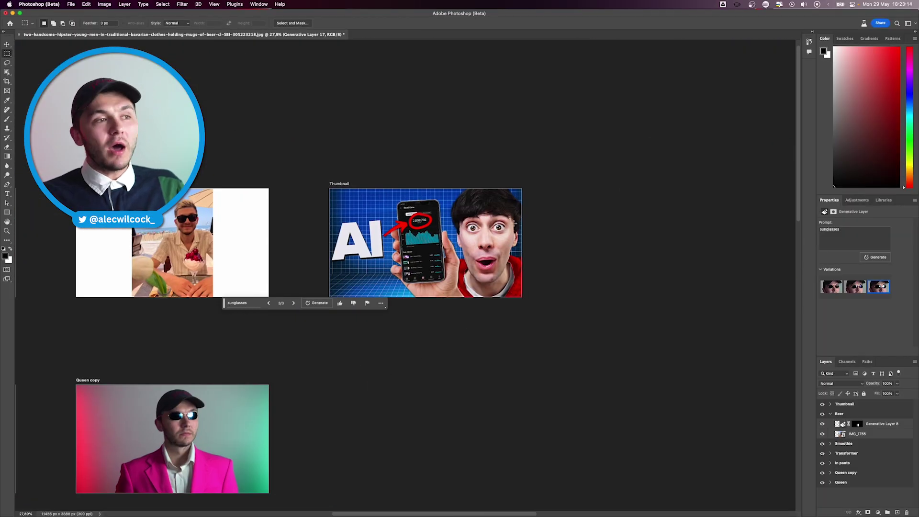
scroll(470, 237, "up", 5)
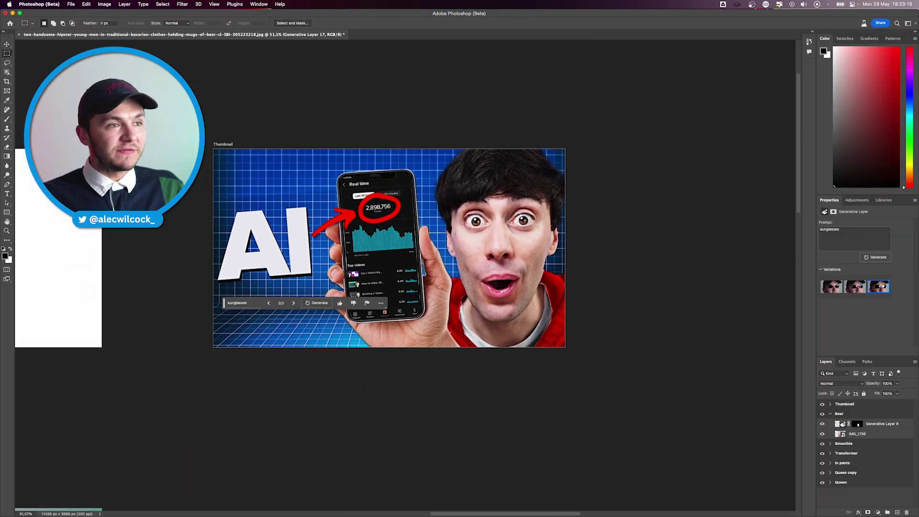
scroll(478, 233, "up", 3)
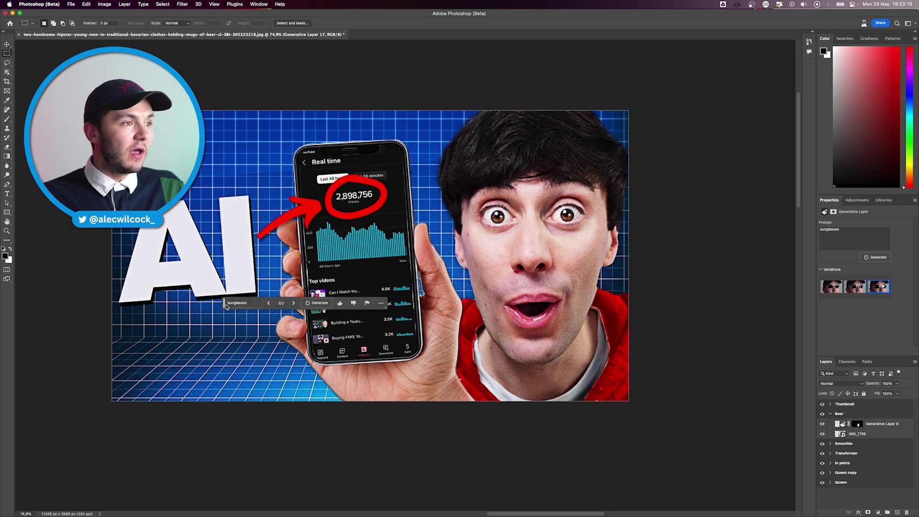
left_click_drag(234, 307, 249, 440)
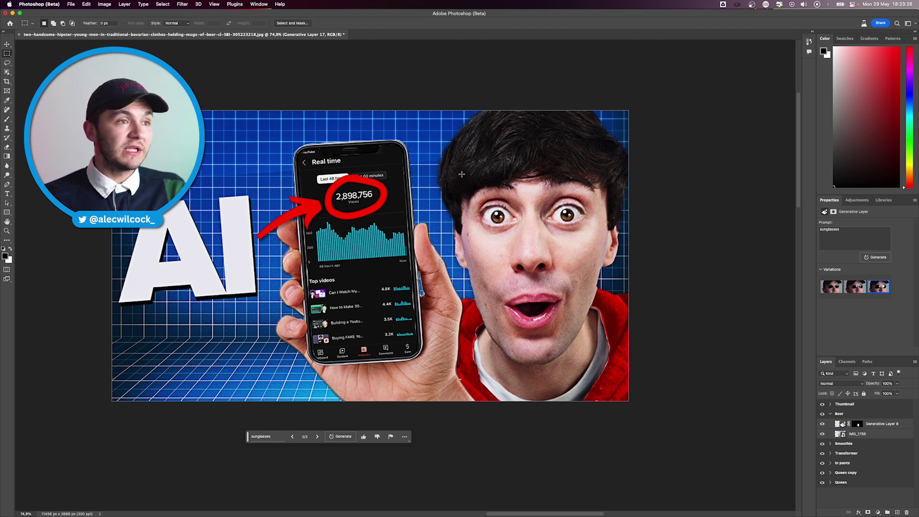
Turn half the thumbnail face robotic with a 'robot fac' Generative Fill, then deselect.
left_click_drag(460, 158, 537, 323)
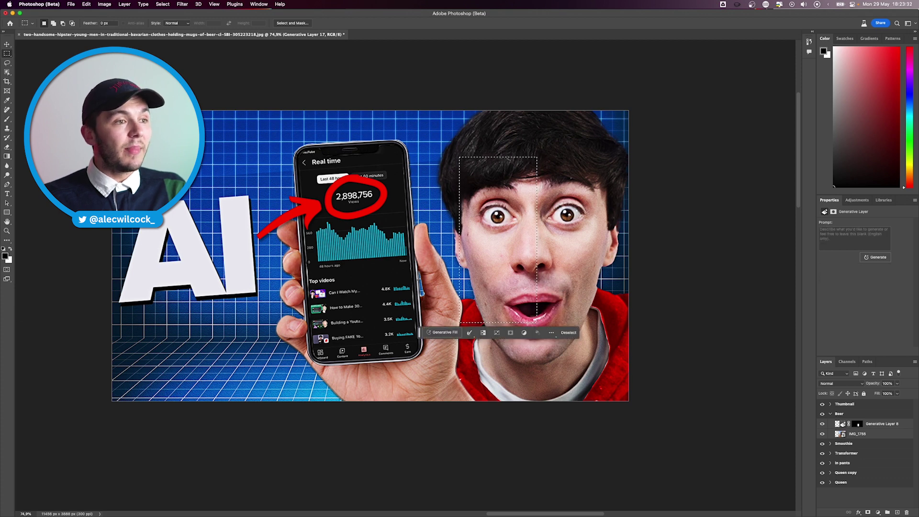
left_click(442, 334)
type("robot face")
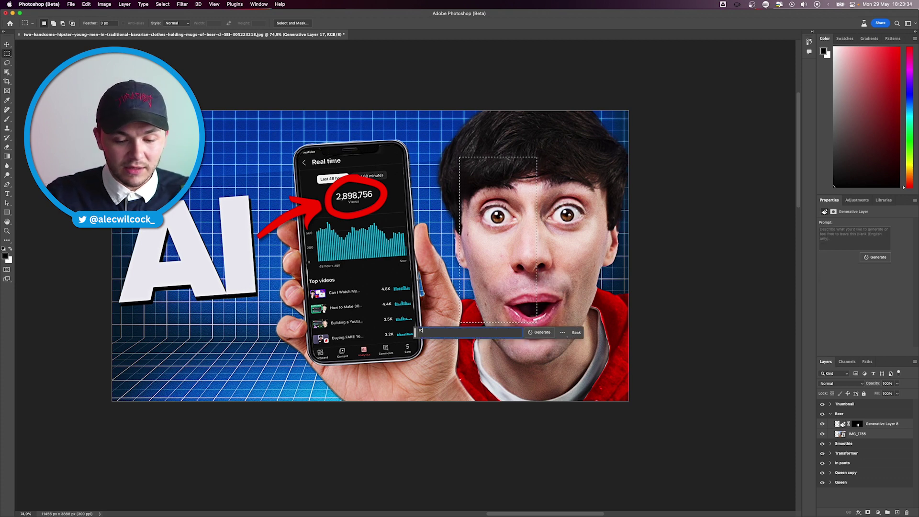
left_click(539, 332)
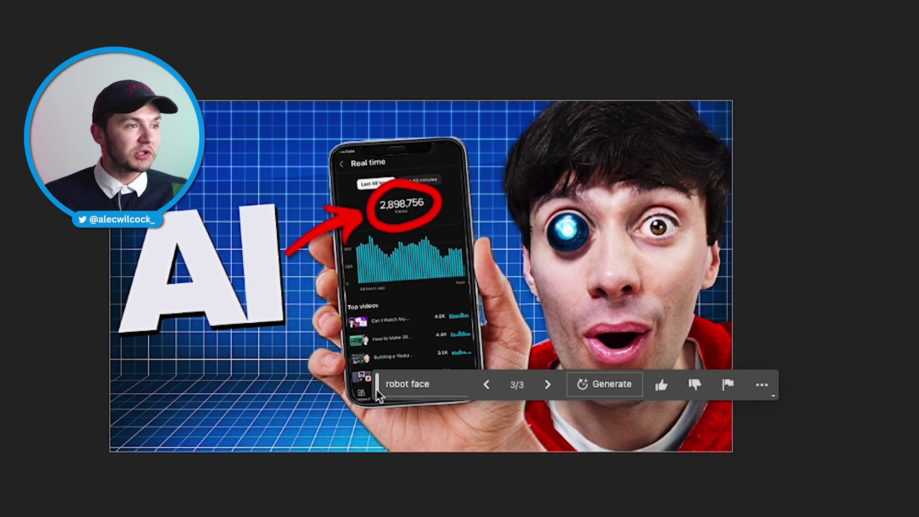
key("ctrl+d")
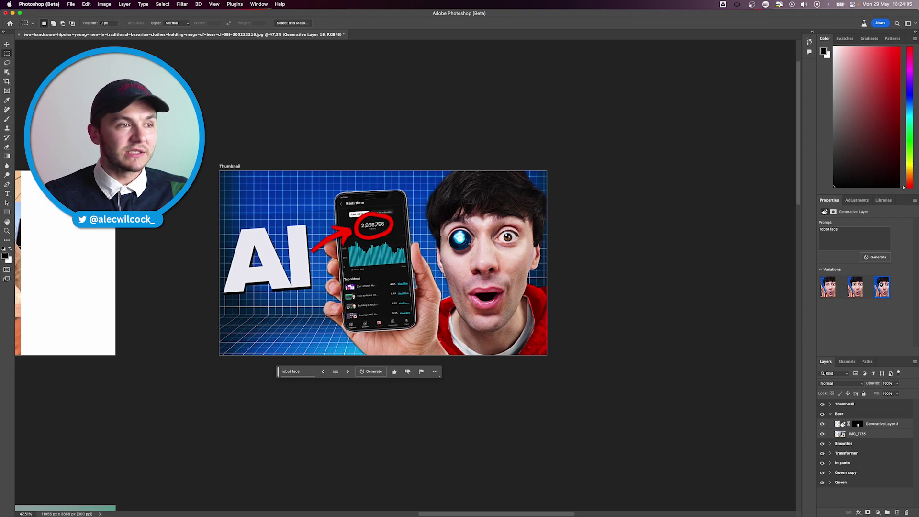
Select the man's lower face for a face-mask generation, then zoom out.
scroll(470, 241, "up", 6)
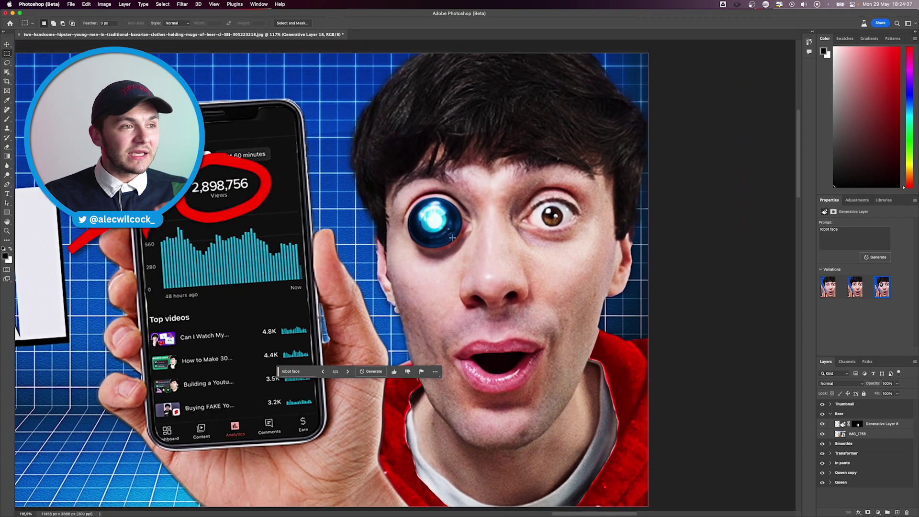
scroll(439, 219, "down", 5)
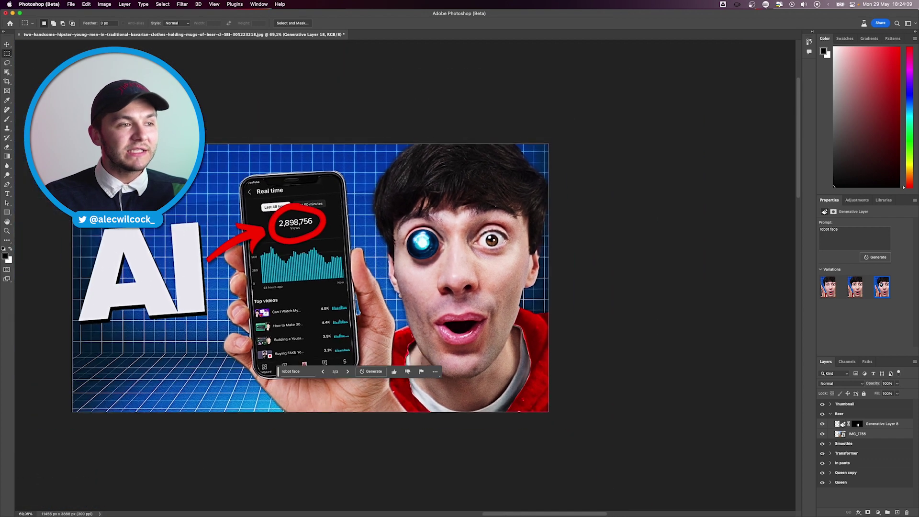
left_click_drag(389, 280, 530, 369)
left_click(407, 377)
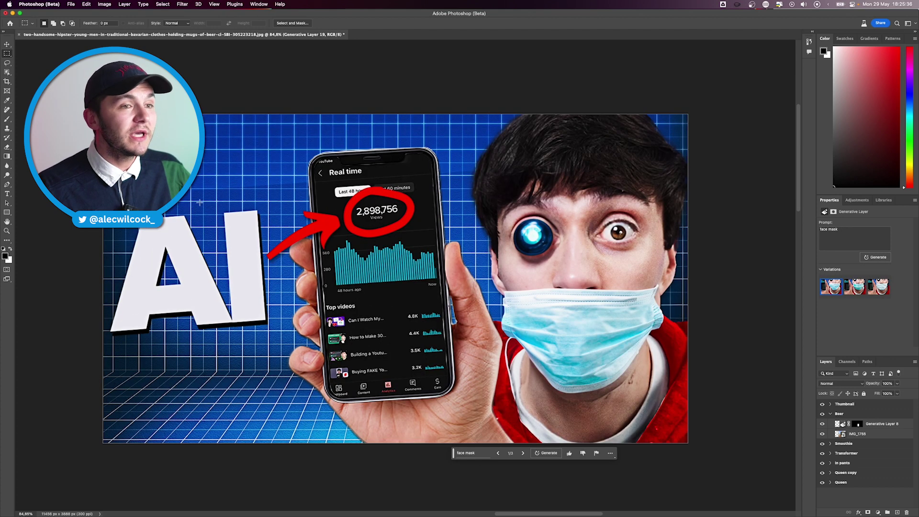
key("super+minus")
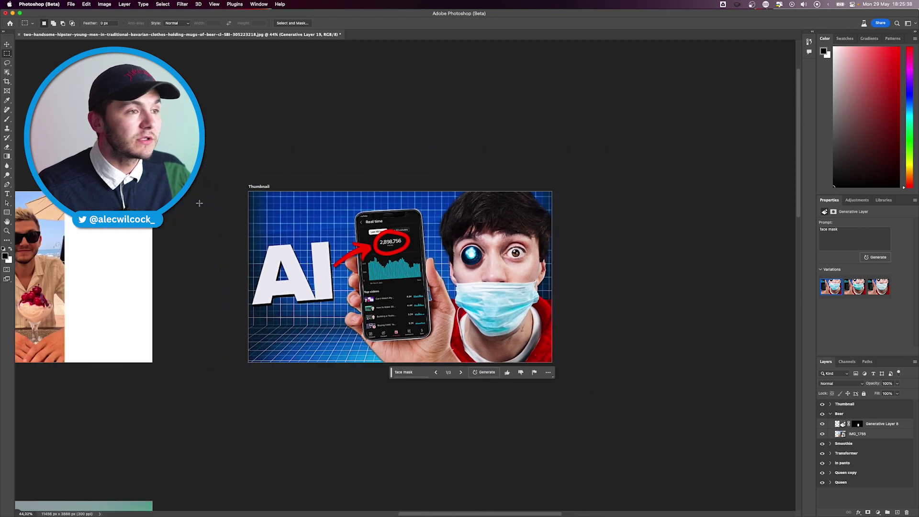